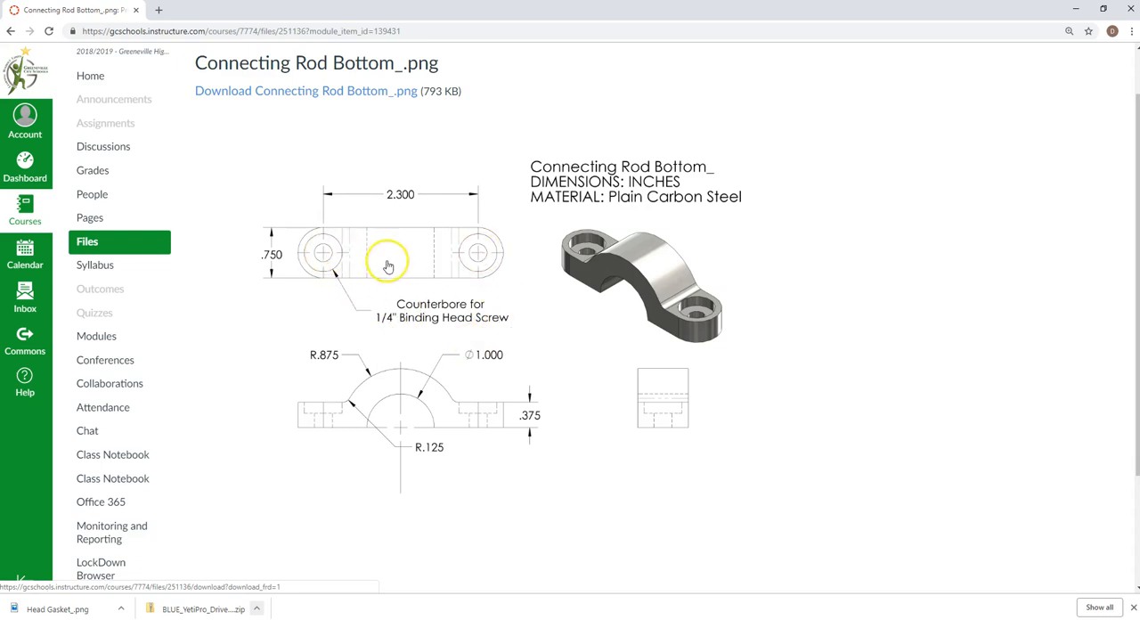
- Switch to SOLIDWORKS and start an extruded boss with its sketch on the Front Plane
left_click_drag(353, 10, 1139, 18)
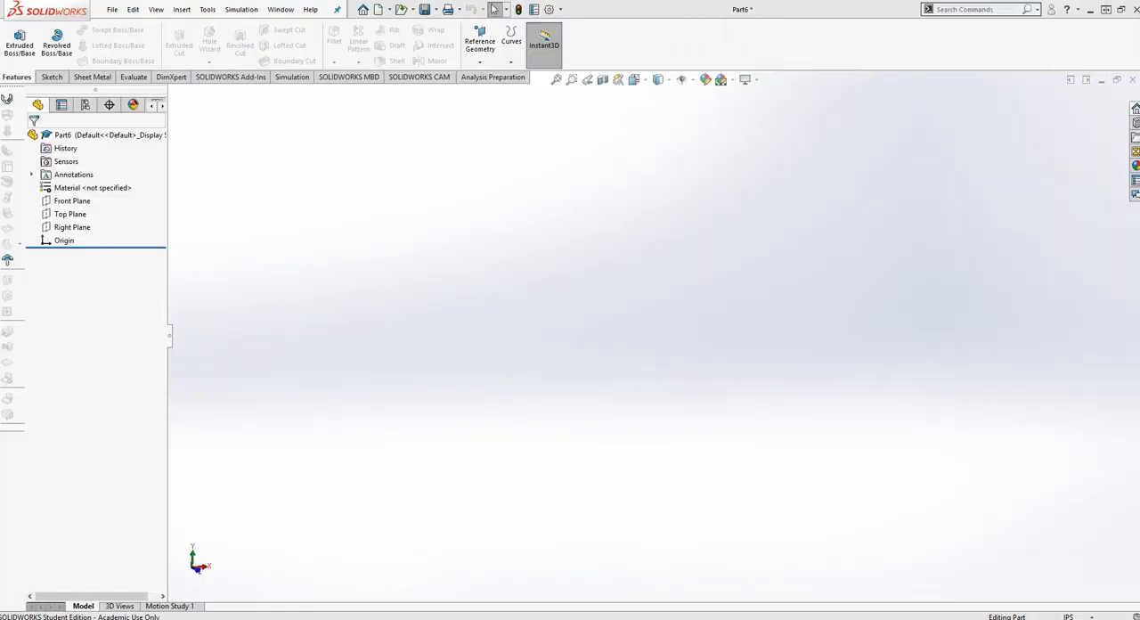
left_click(19, 43)
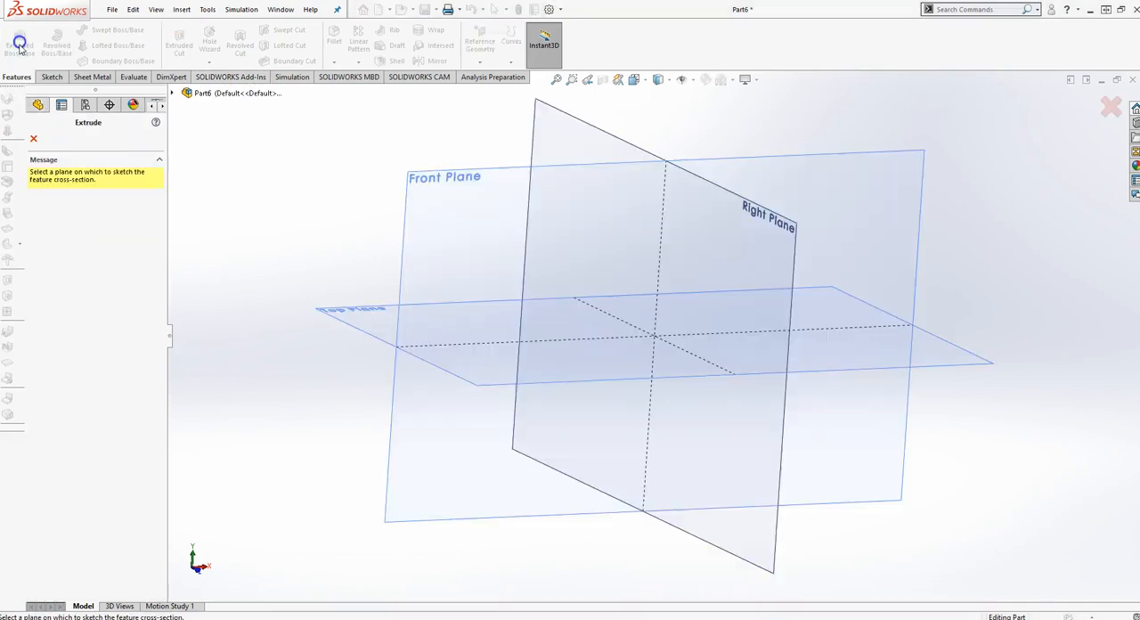
left_click(450, 223)
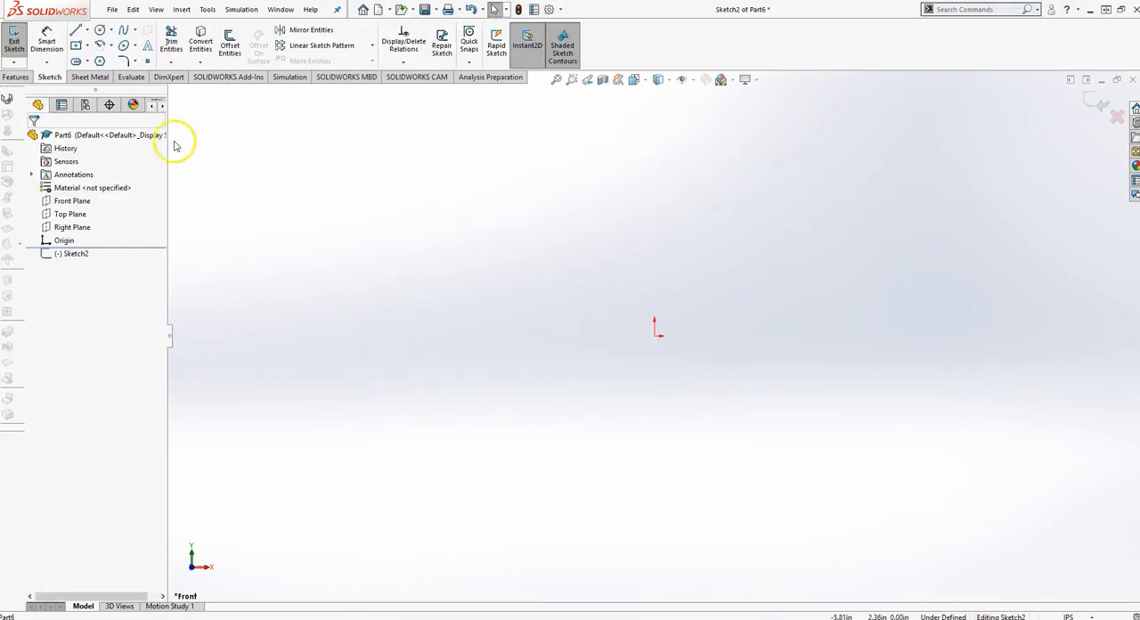
- Sketch two concentric circles centred on the origin, with radii of about 0.72 in and 1.47 in
left_click(75, 31)
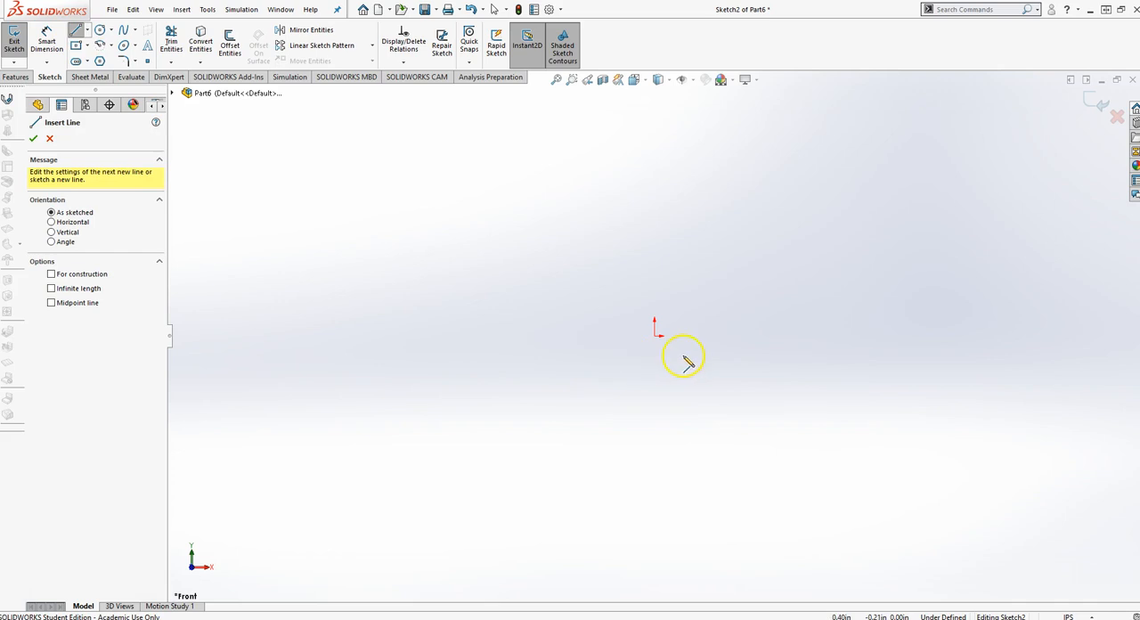
left_click(102, 32)
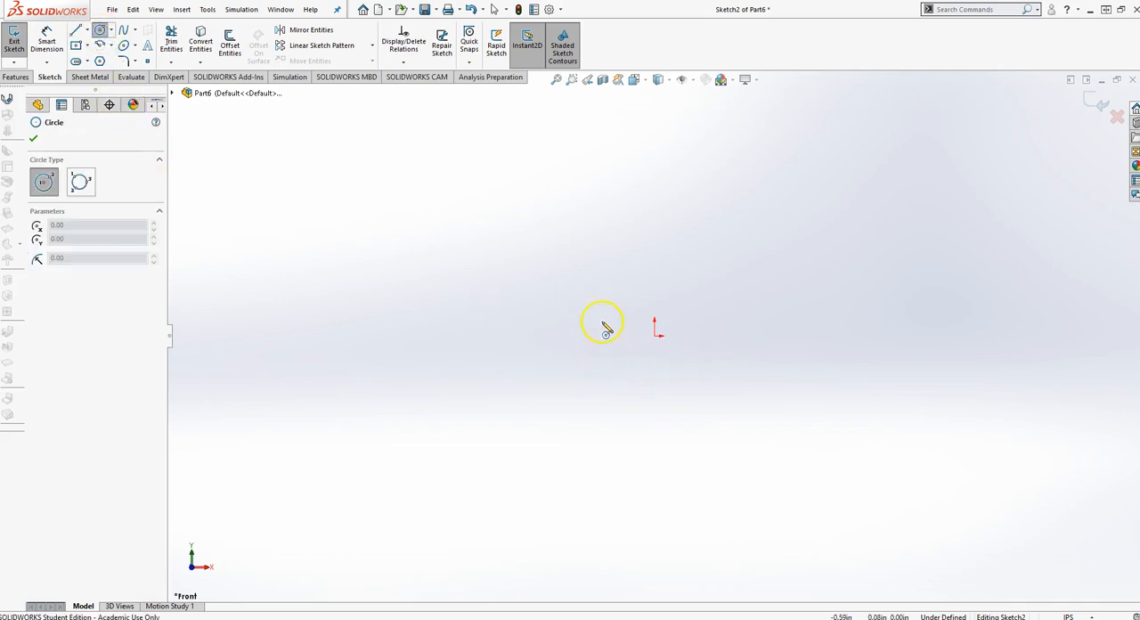
left_click(655, 337)
left_click(628, 284)
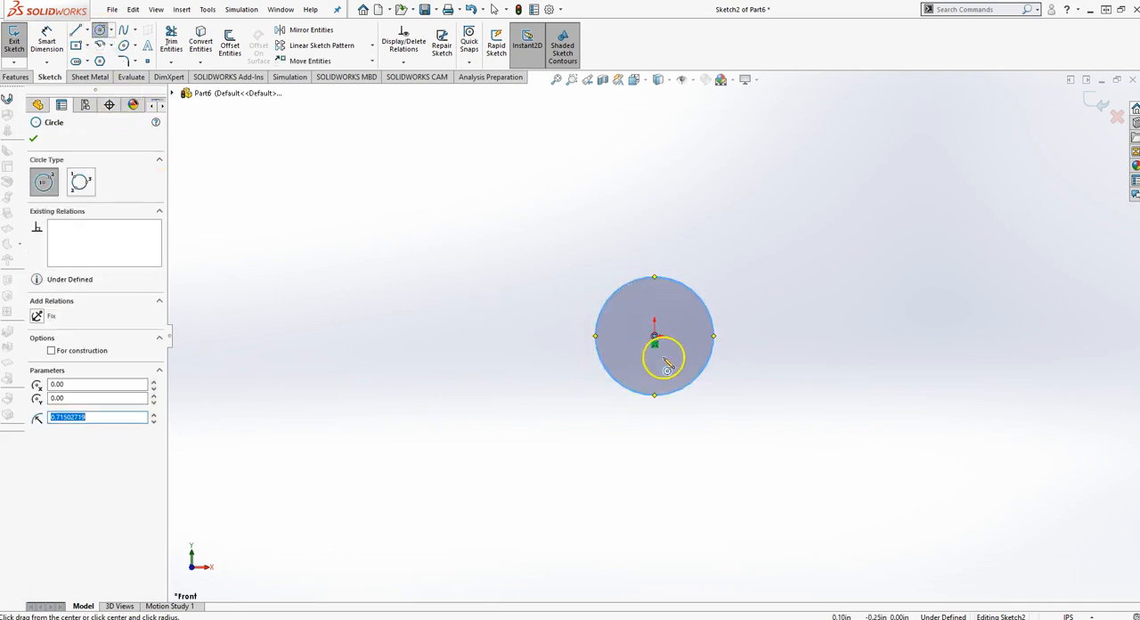
left_click(656, 338)
left_click(587, 231)
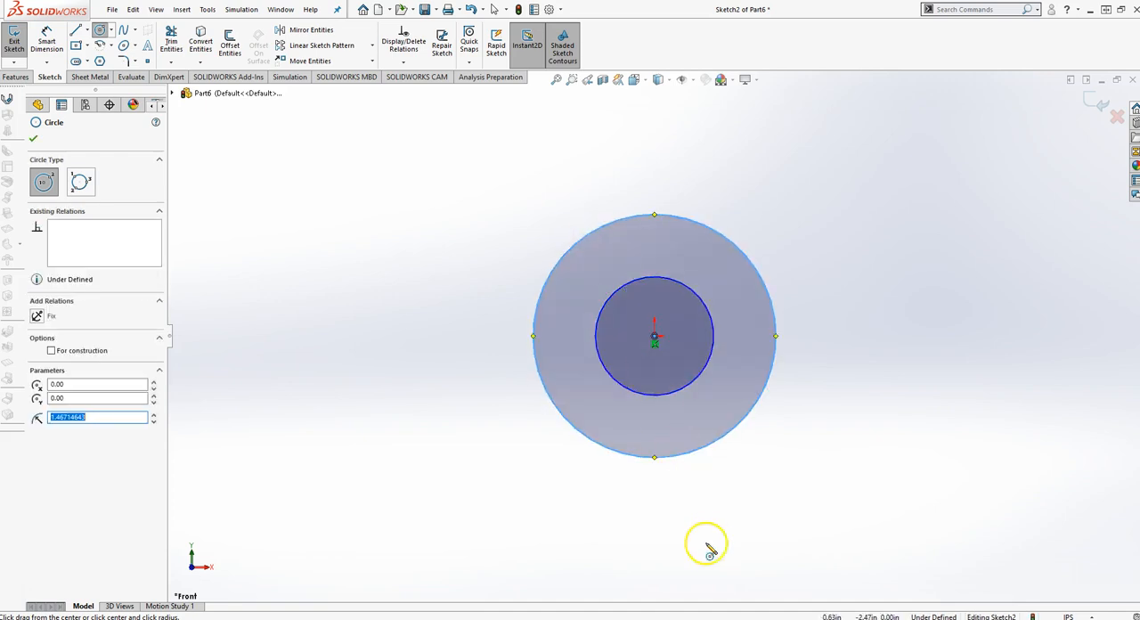
- Sketch a closed rectangle about 0.54 in high from lines, with its bottom edge crossing the origin and both ends extending past the outer circle
left_click(76, 30)
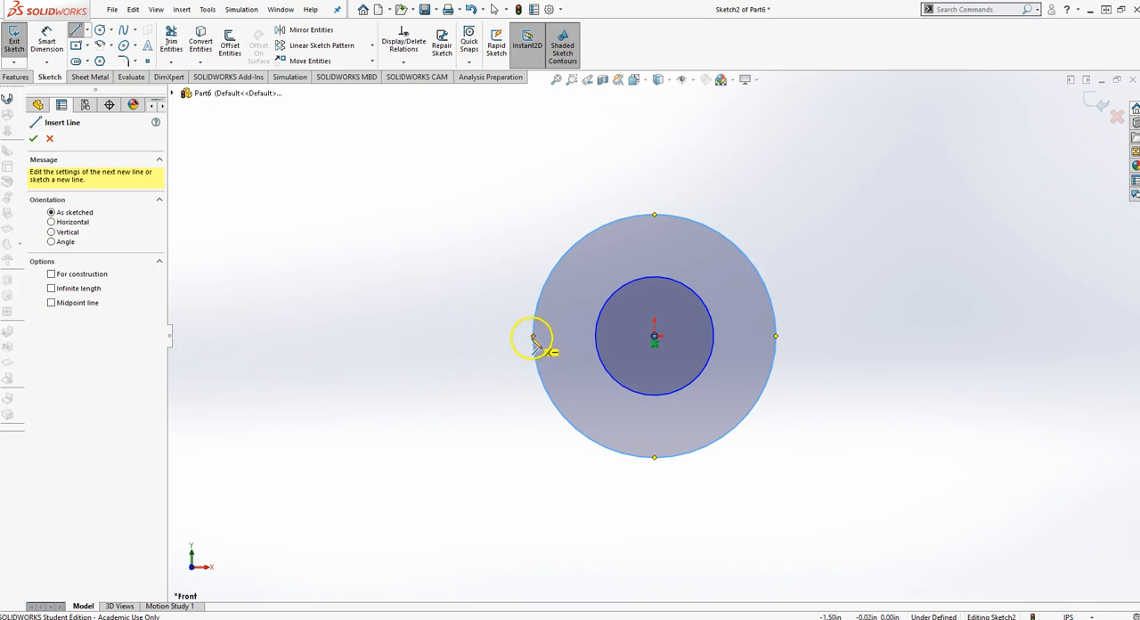
left_click(464, 337)
left_click(879, 336)
left_click(880, 290)
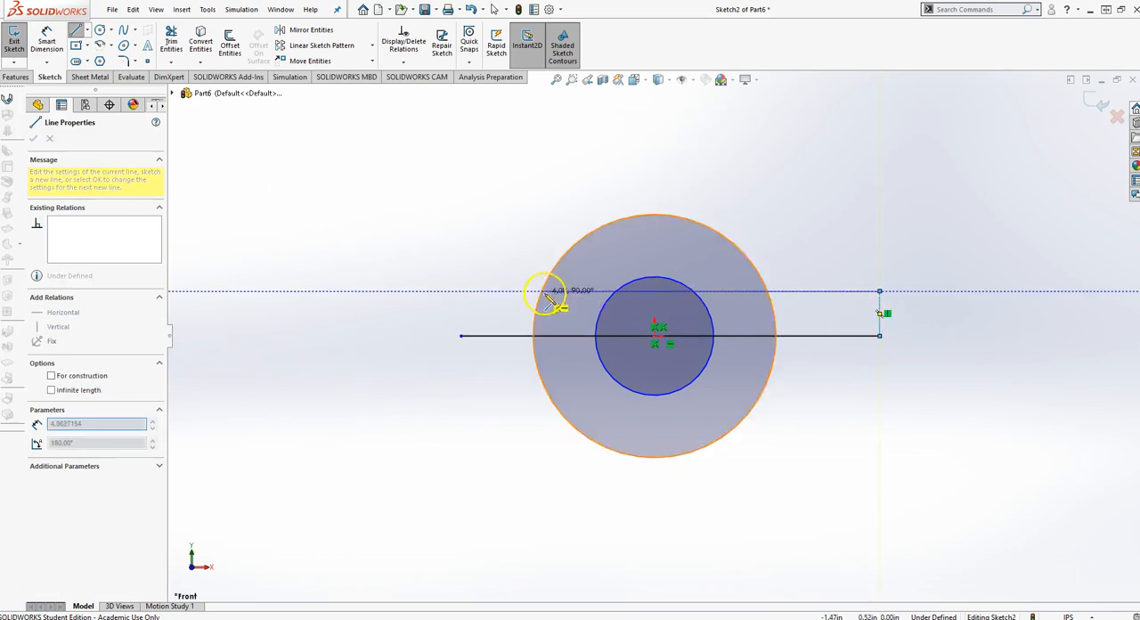
left_click(460, 291)
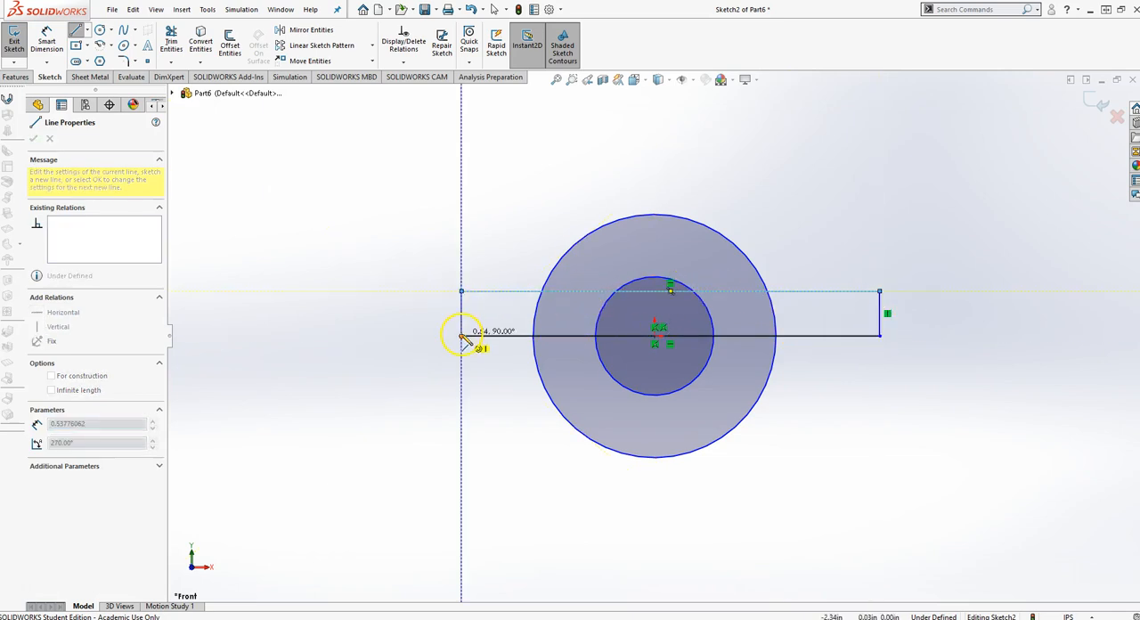
left_click(460, 336)
key("Escape")
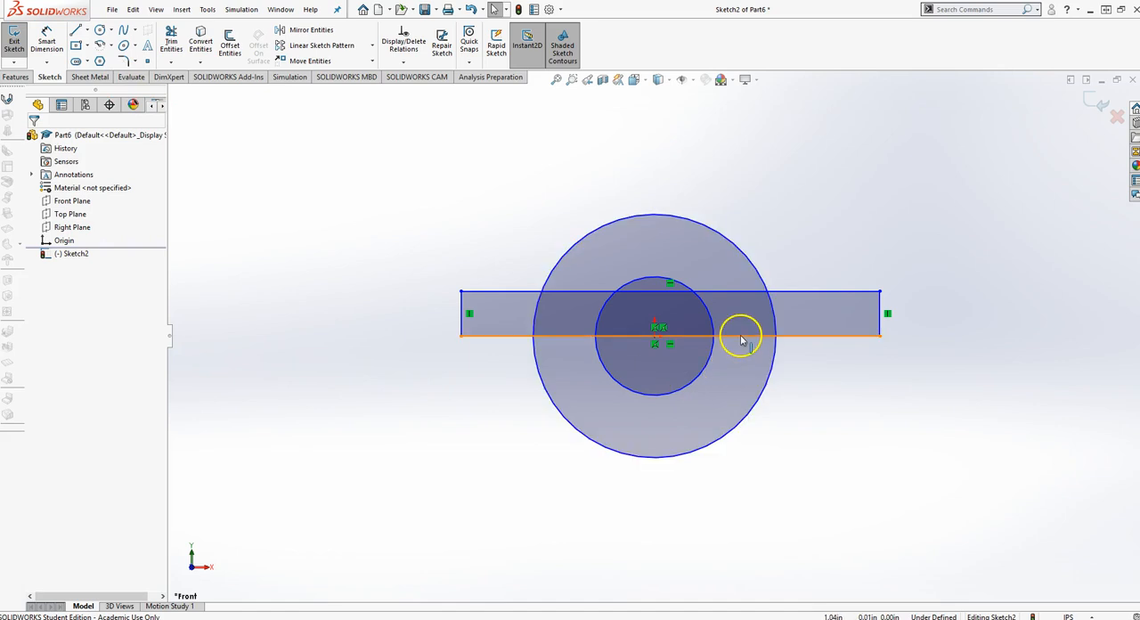
- Make the midpoint of the rectangle's bottom line coincident with the origin
left_click(654, 338)
left_click(655, 338)
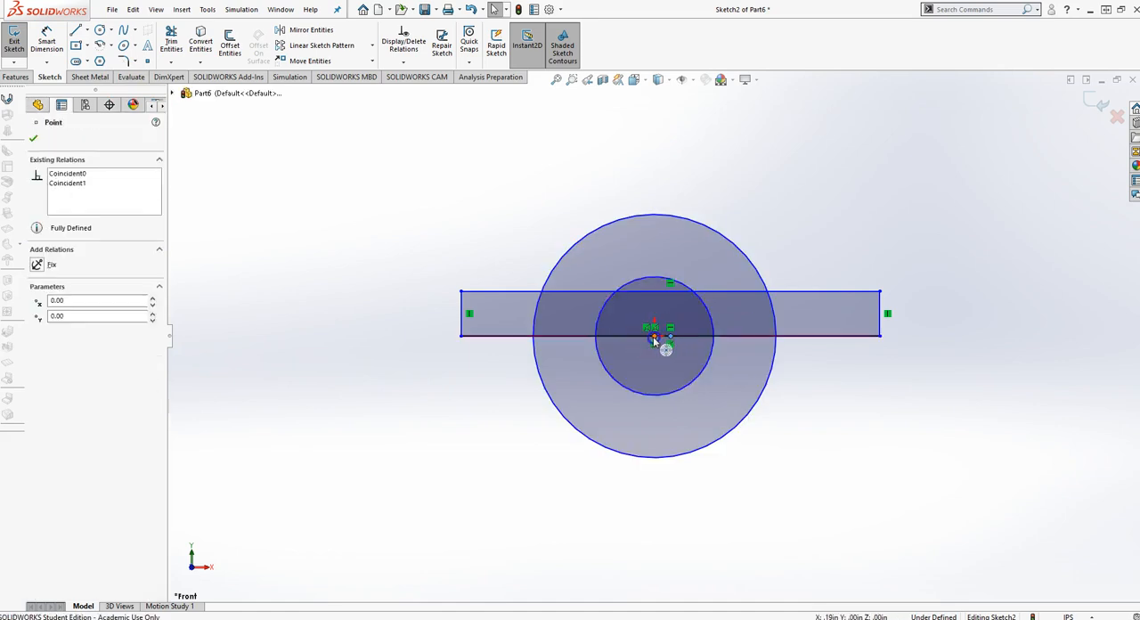
left_click(670, 338, "ctrl")
left_click(40, 360)
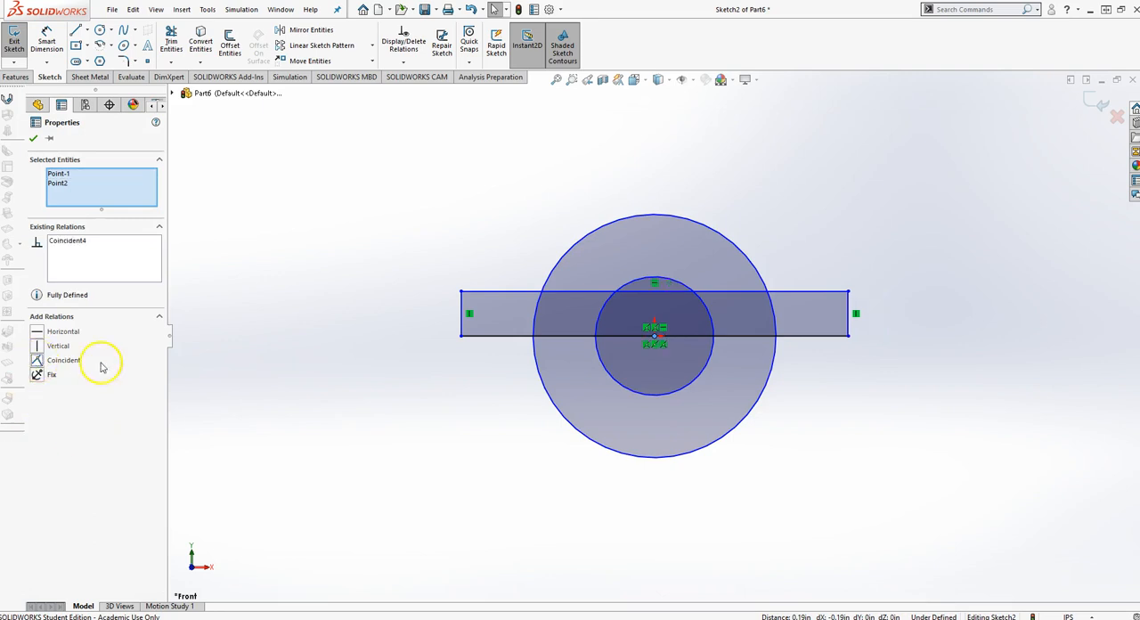
left_click(484, 406)
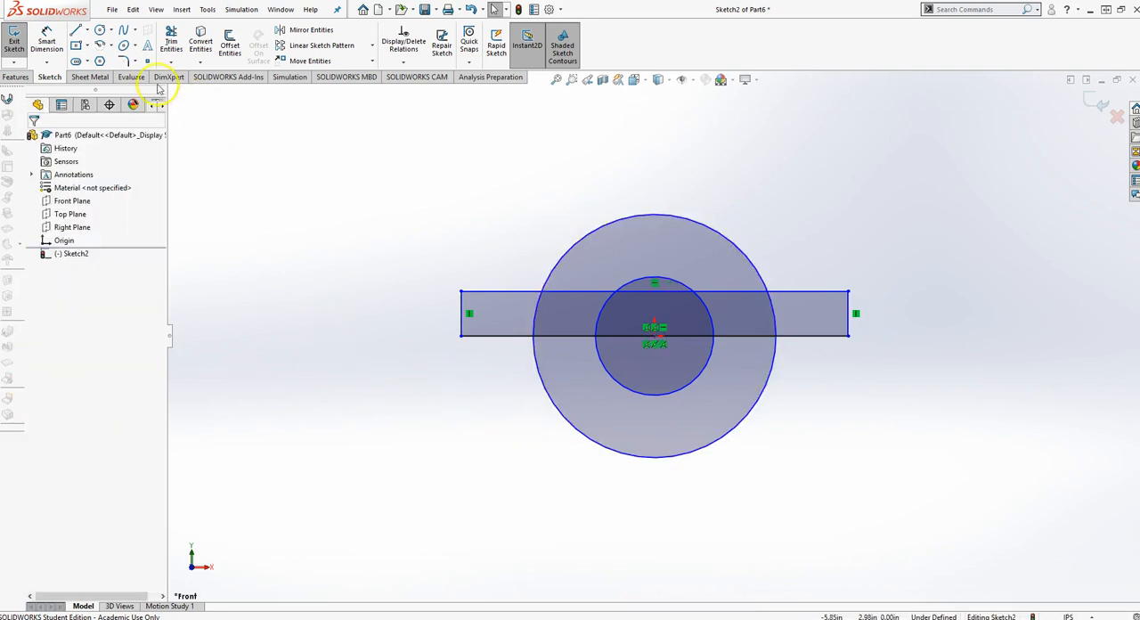
- Power-trim the lower circle halves and the inner line and arc segments, leaving one closed arch profile with two side flanges
left_click(171, 44)
left_click_drag(439, 377, 792, 396)
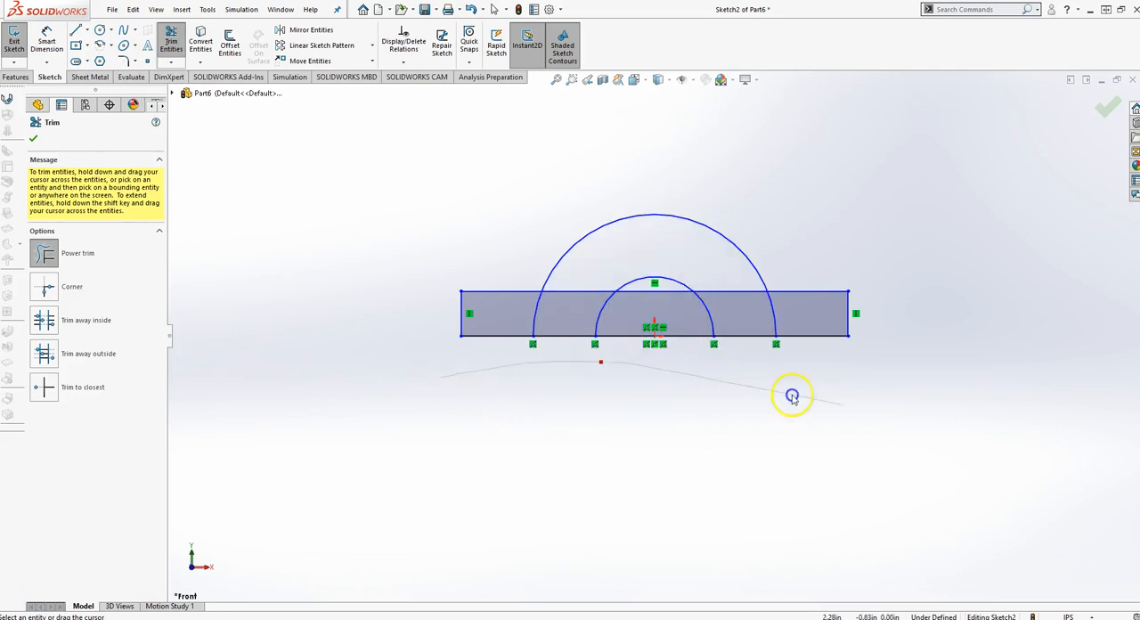
left_click_drag(677, 398, 685, 348)
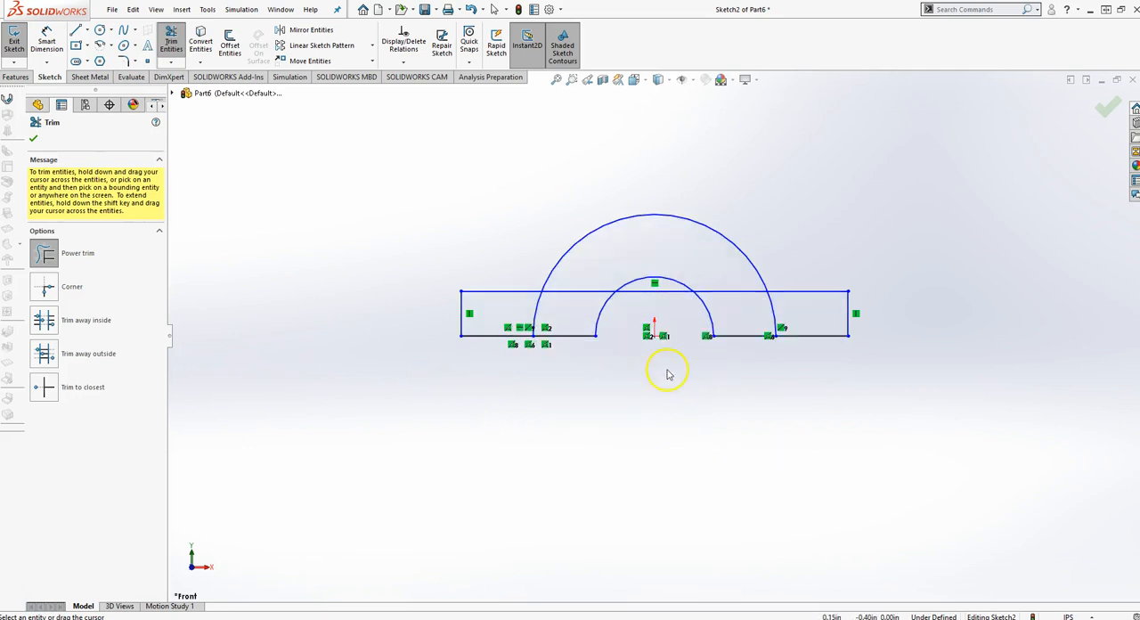
left_click_drag(672, 295, 670, 290)
left_click_drag(584, 318, 515, 319)
mouse_move(674, 262)
left_mouse_down()
mouse_move(804, 312)
mouse_move(720, 280)
left_mouse_up()
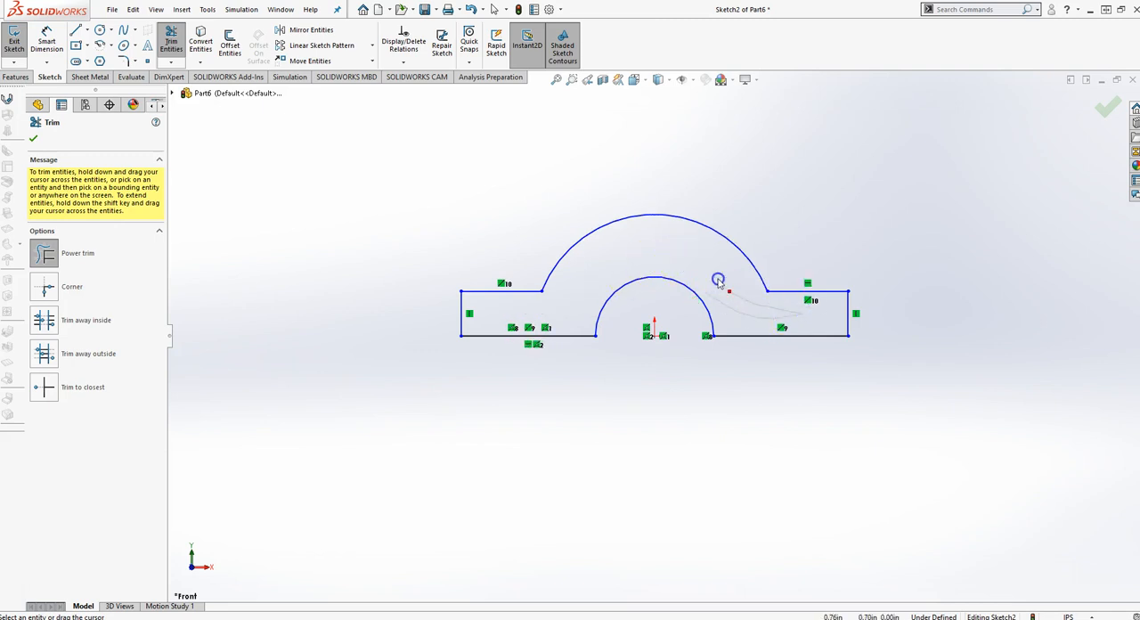
scroll(753, 261, "down", 2)
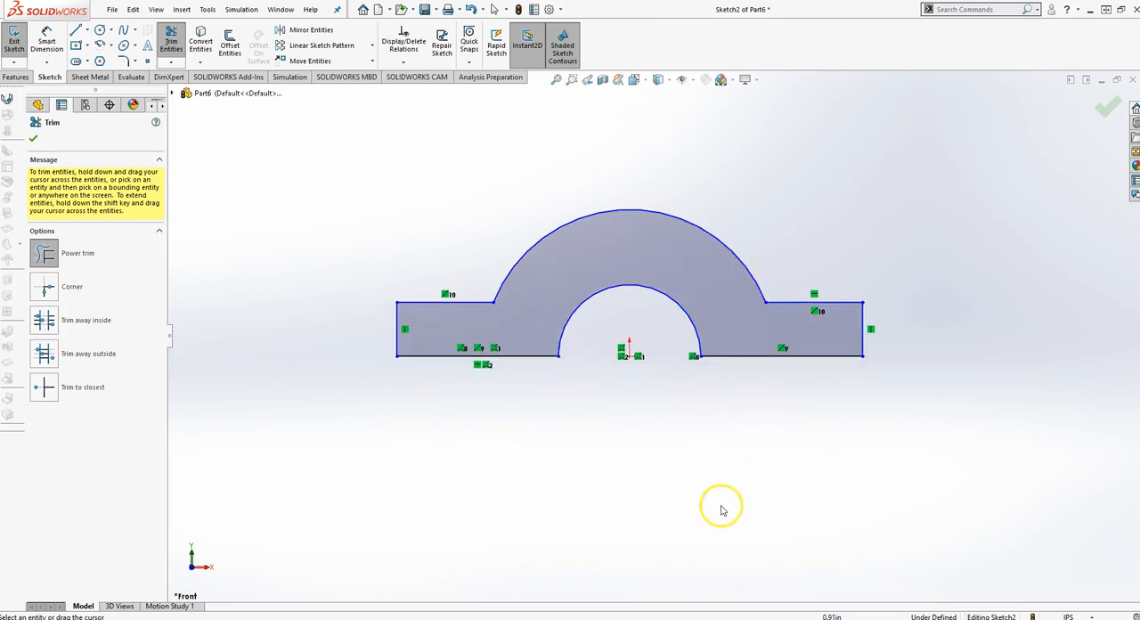
- Check the reference drawing, and dimension the profile's overall width between the outer vertical edges as 2.3+.750 in
right_click_drag(666, 591, 668, 317)
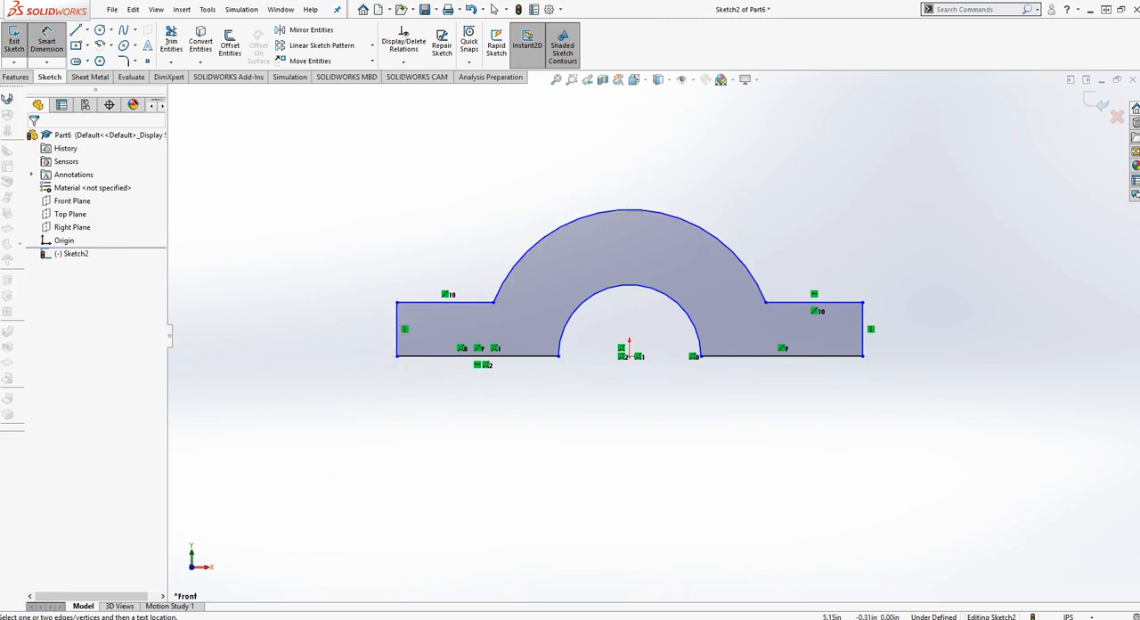
left_click_drag(1139, 7, 552, 0)
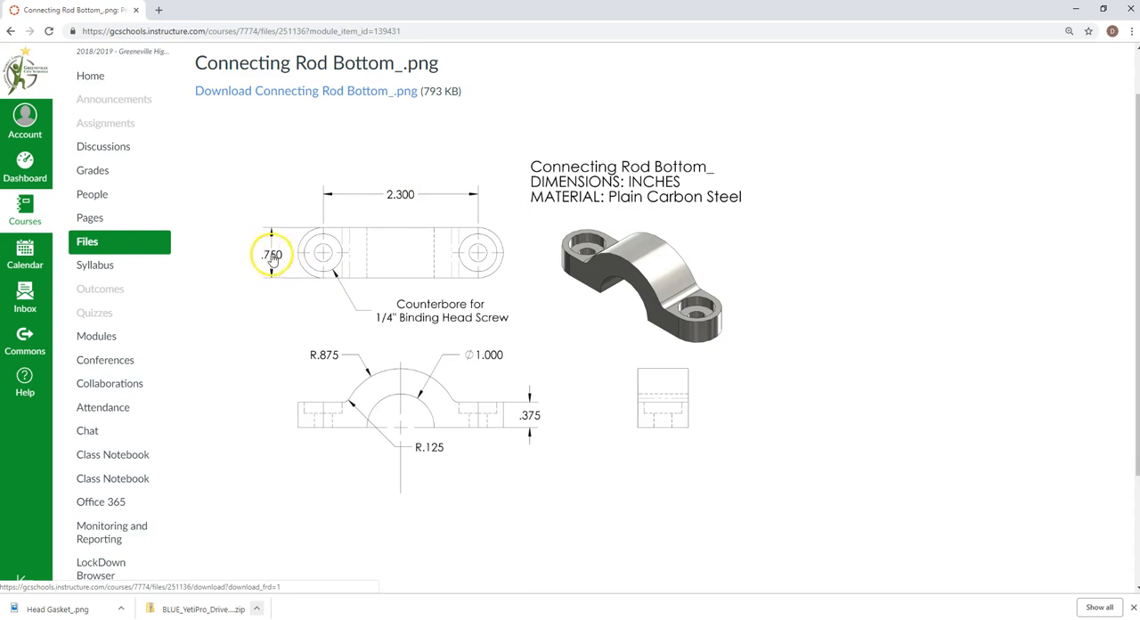
left_click_drag(253, 15, 1139, 12)
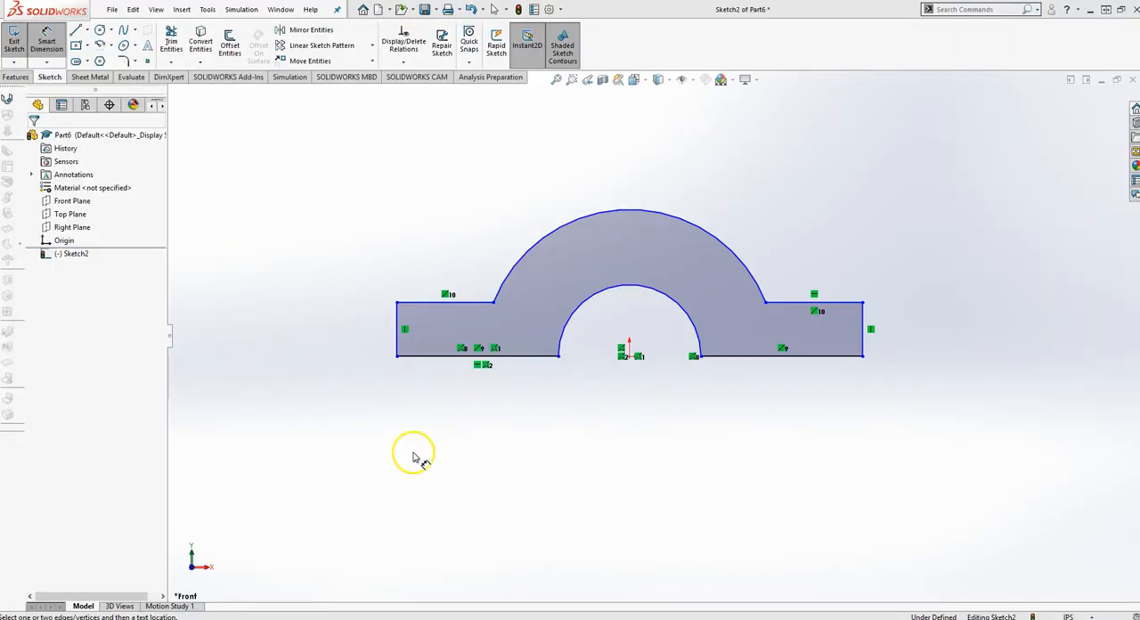
left_click(398, 343)
left_click(862, 347)
left_click(662, 423)
type("2")
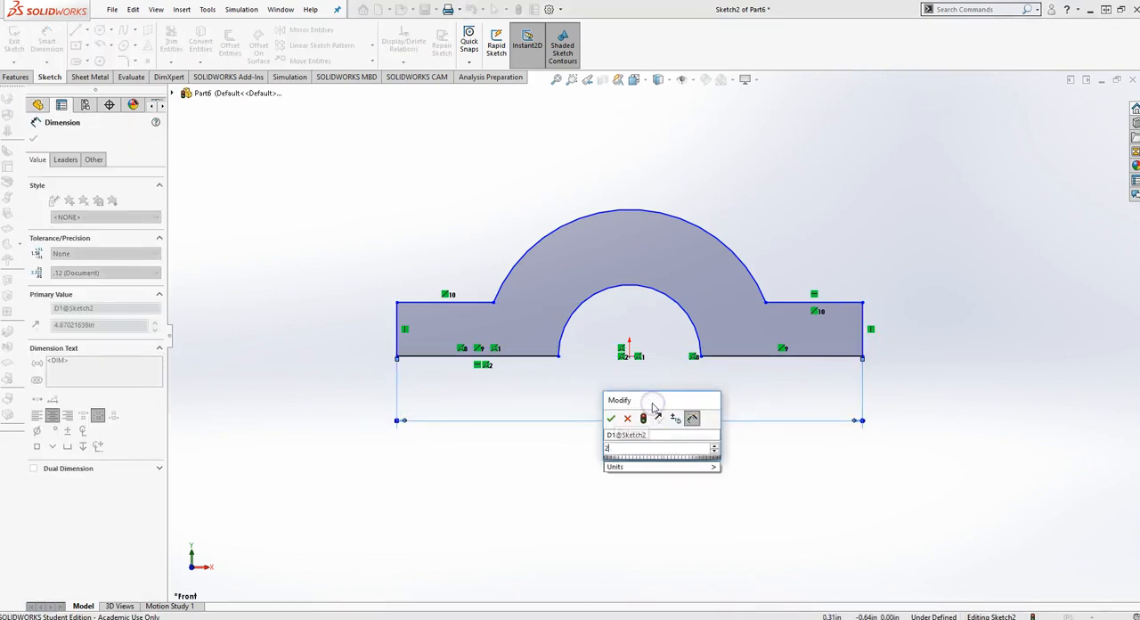
type(".3+.750")
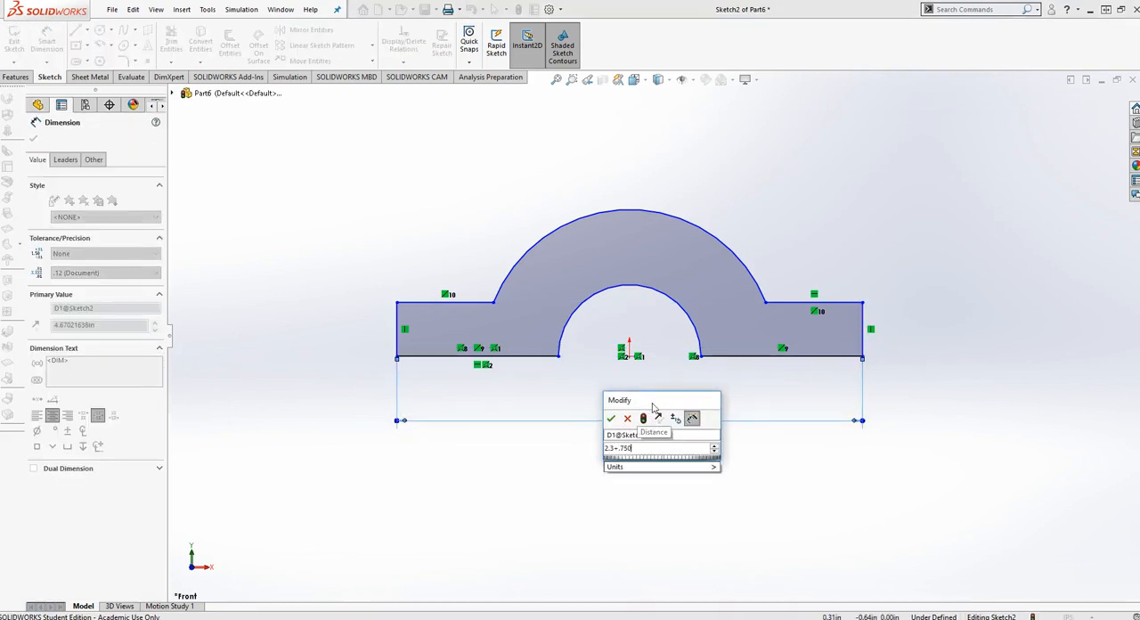
key("Return")
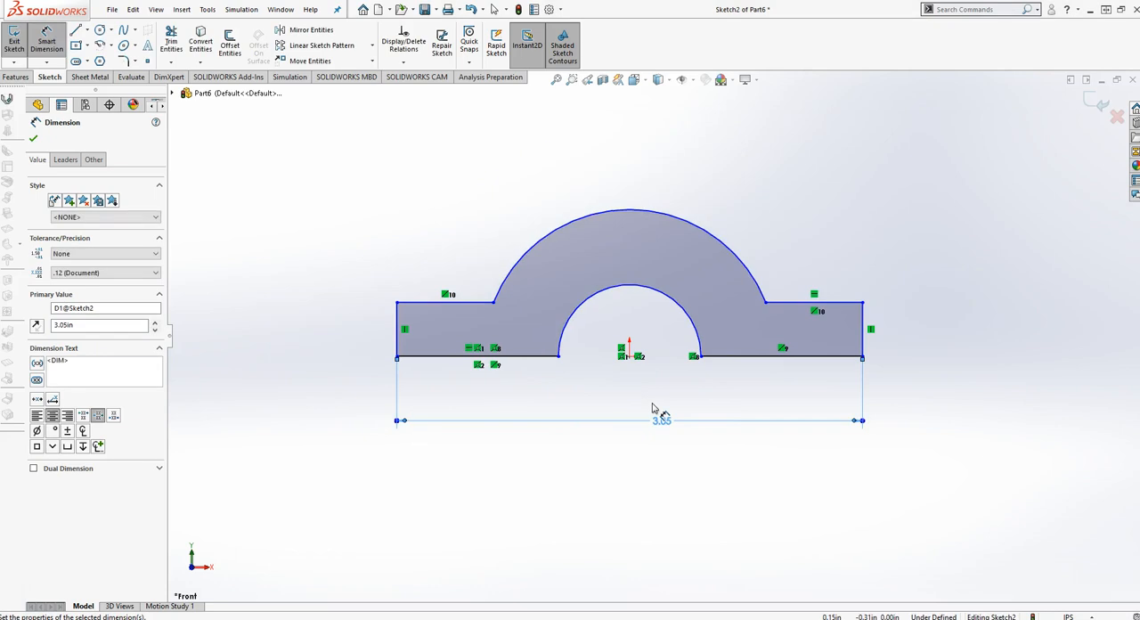
- Dimension the inner arc with a radius of .5 in and the outer arc with a radius of .875 in
left_click(685, 307)
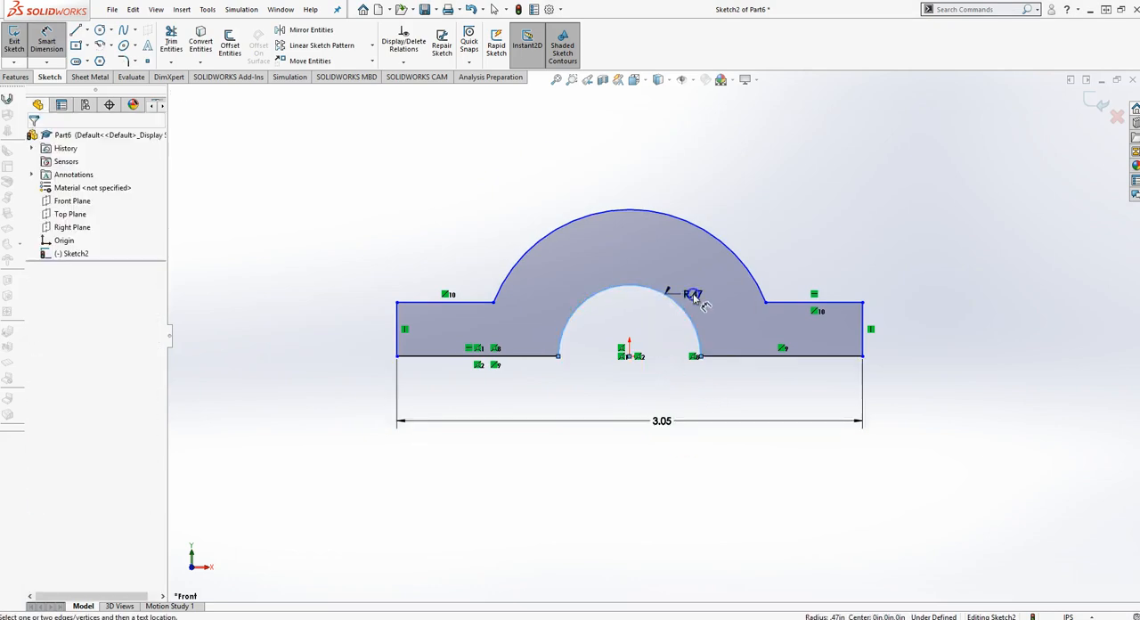
left_click(691, 295)
type(".5")
key("Return")
left_click(711, 237)
left_click(720, 217)
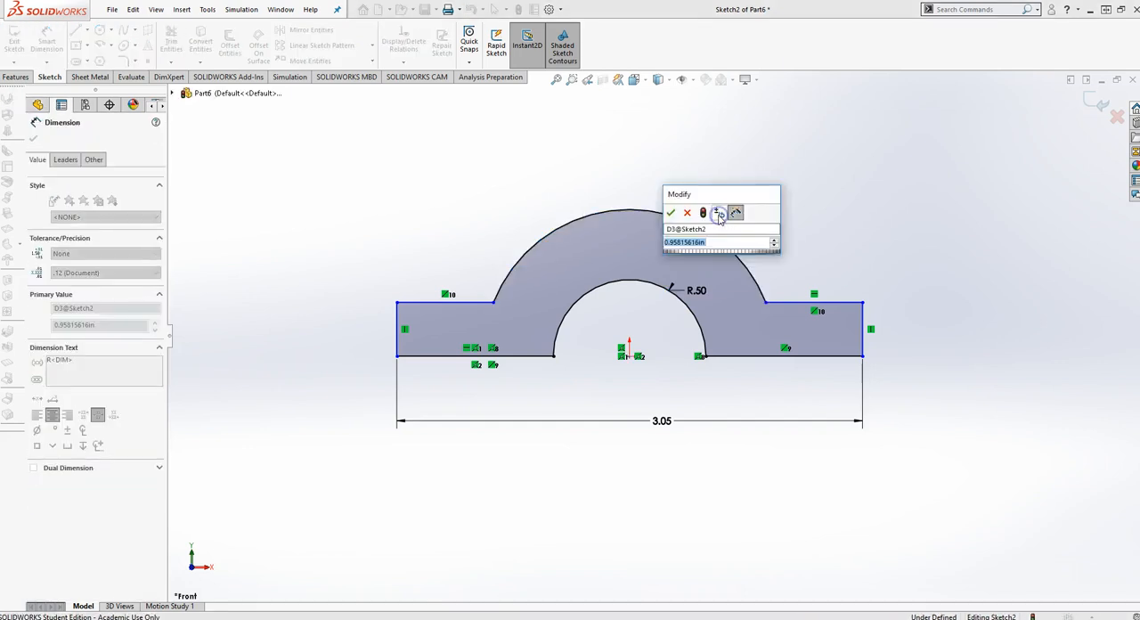
type(".875")
key("Return")
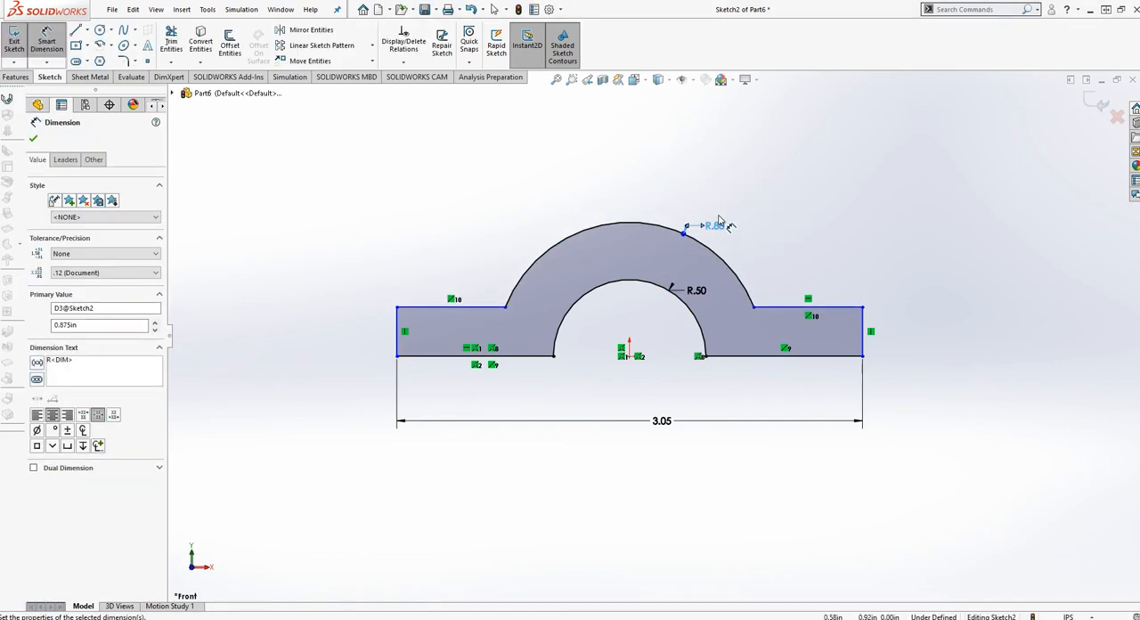
- Dimension the height of the left flange's end edge as .375 in
left_click(398, 328)
left_click(369, 332)
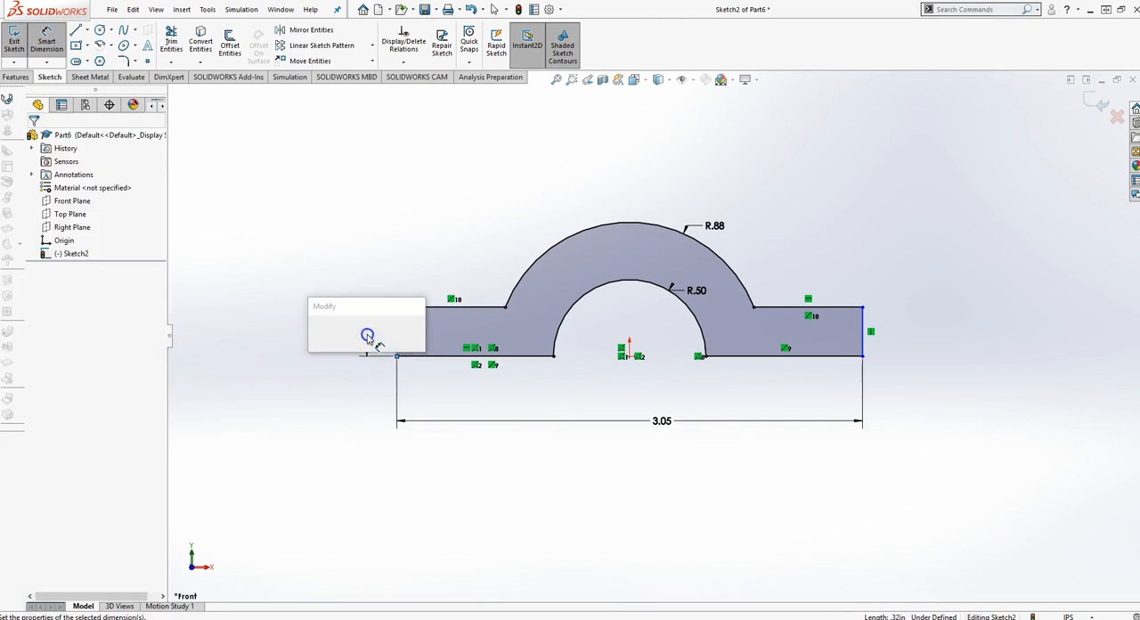
type(".3")
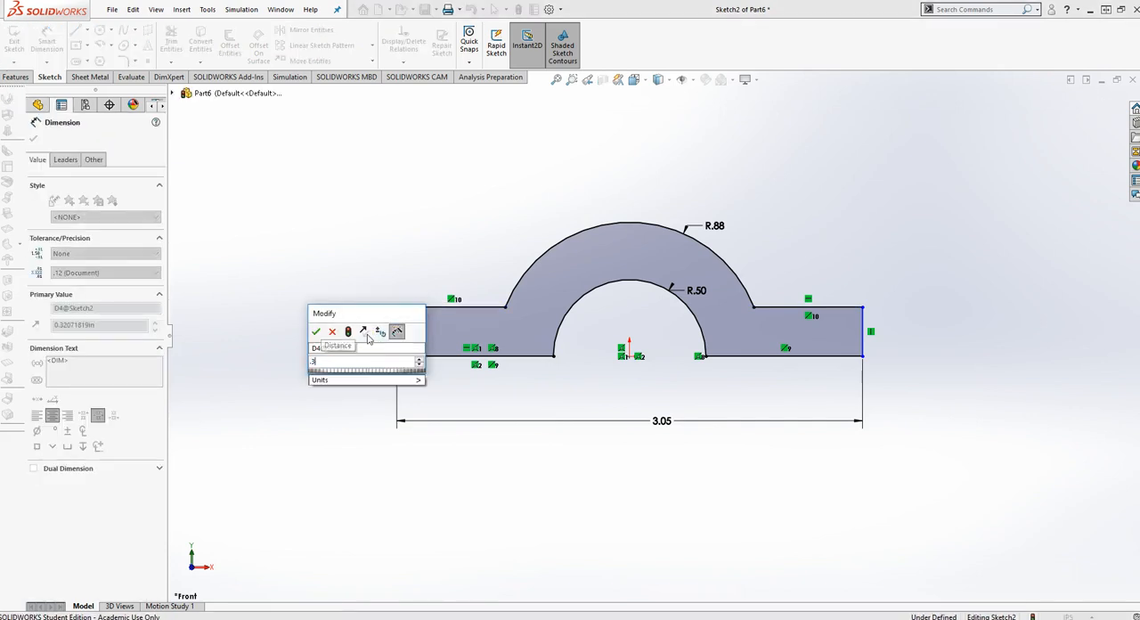
type("75")
key("Return")
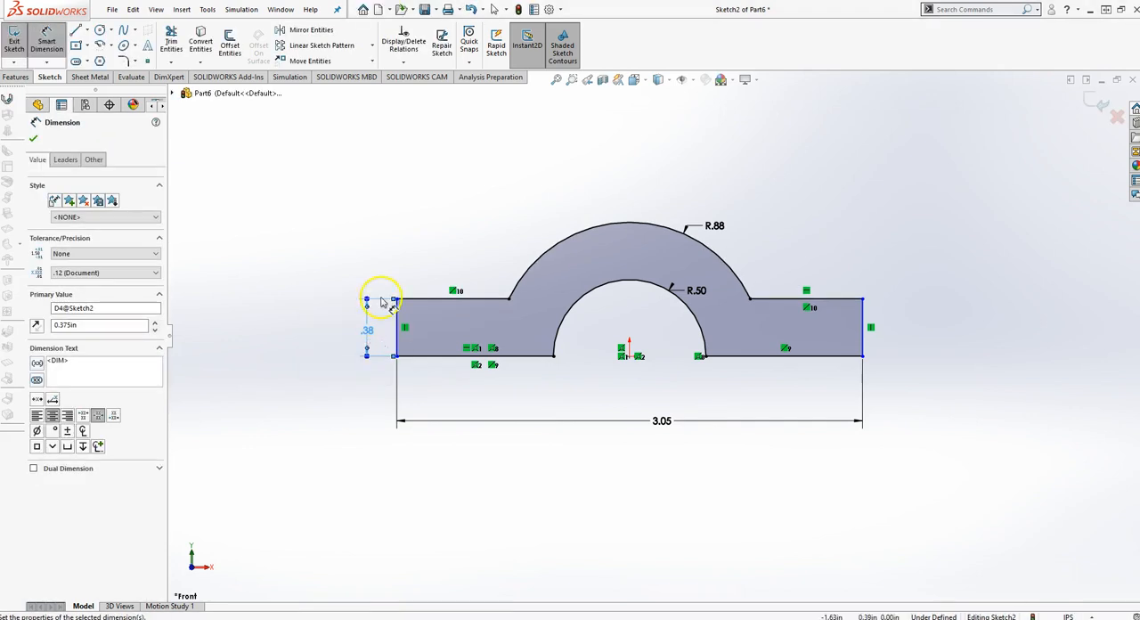
left_click(584, 428)
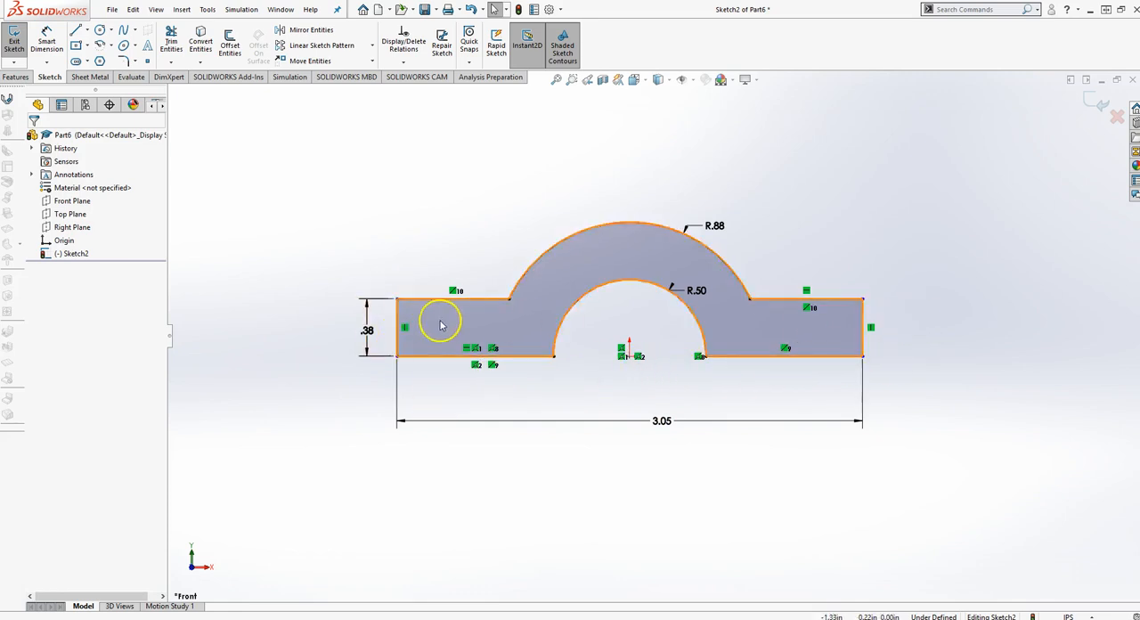
- Dimension the horizontal distance from the origin to the right flange's end edge, accepting the proposed value, and finish the sketch
right_click_drag(633, 361, 637, 388)
left_click(630, 358)
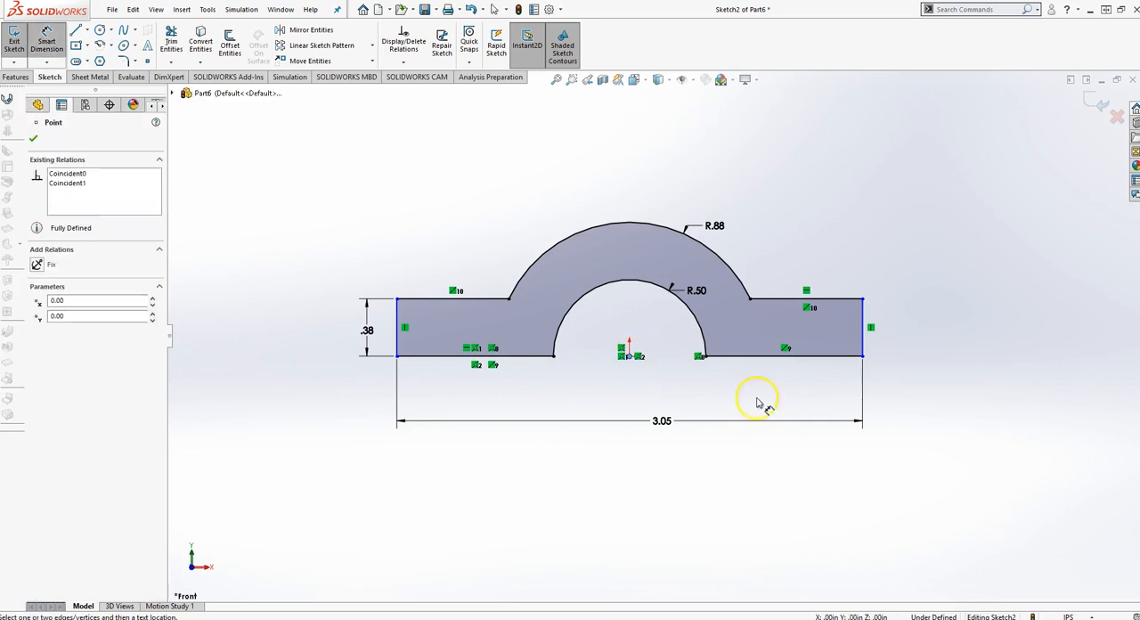
left_click(862, 346)
left_click(755, 398)
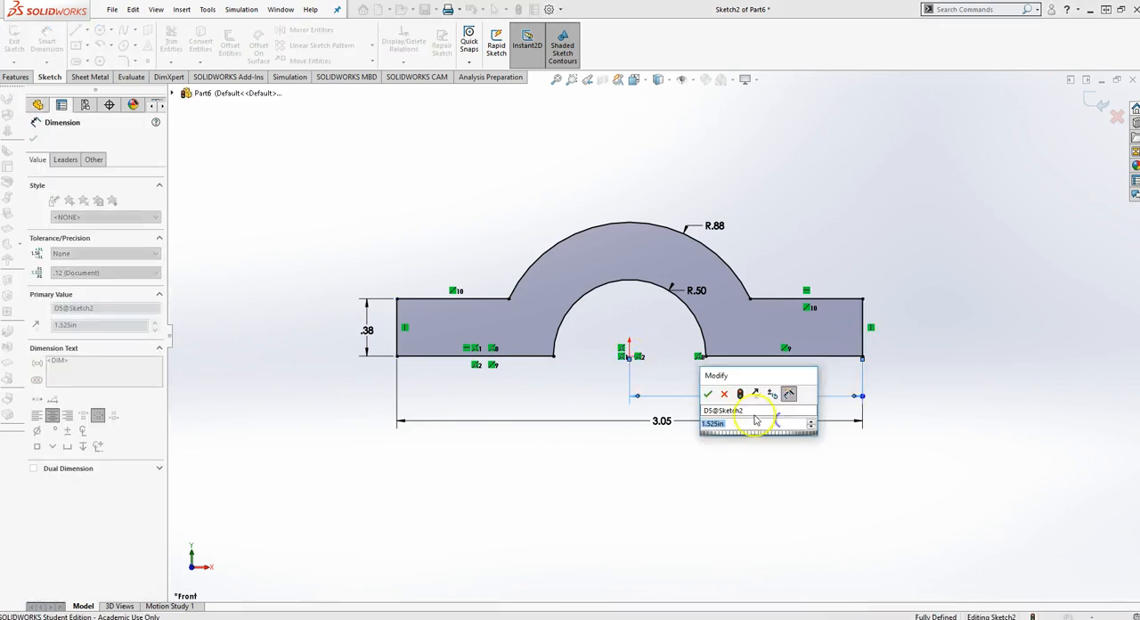
left_click(710, 394)
key("Escape")
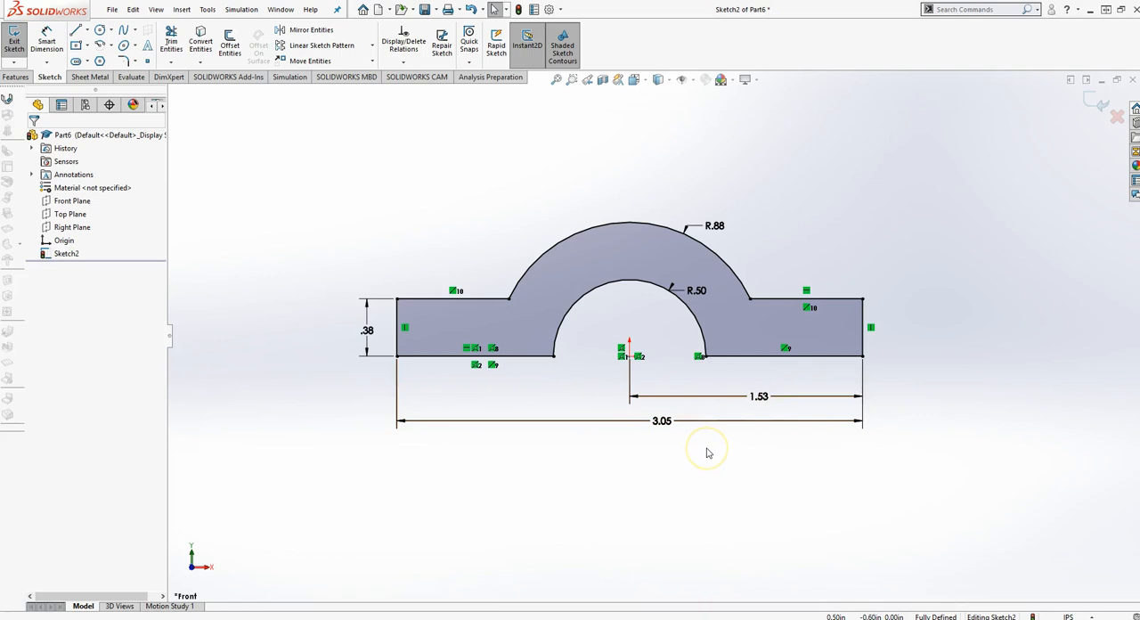
left_click(1092, 108)
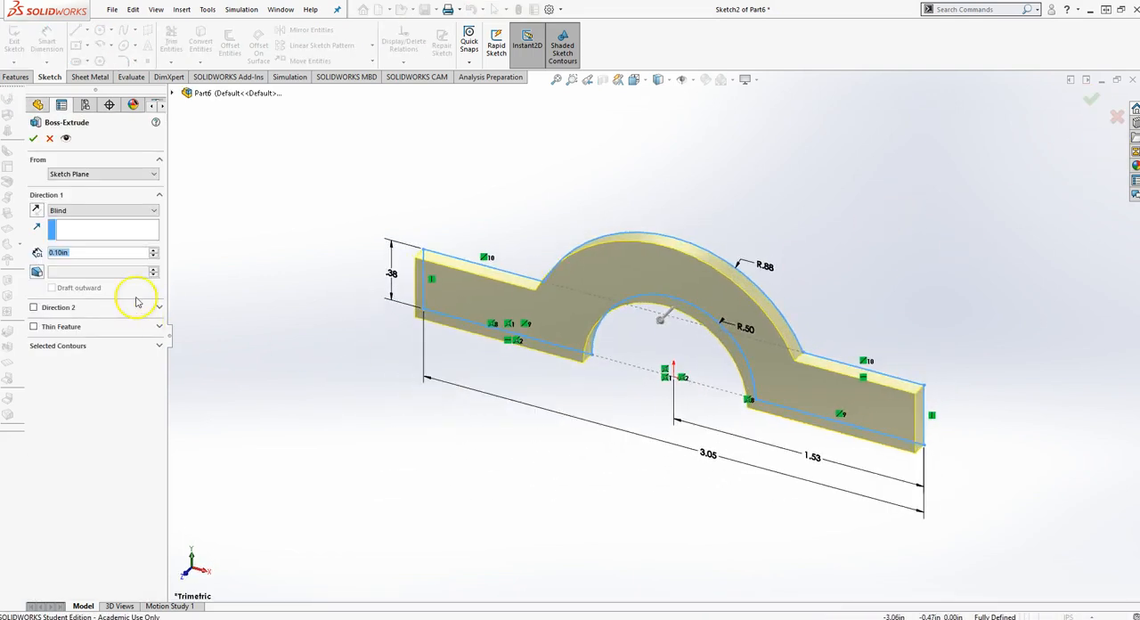
- Extrude the arch-and-flange profile to a blind depth of .750 in
type("750")
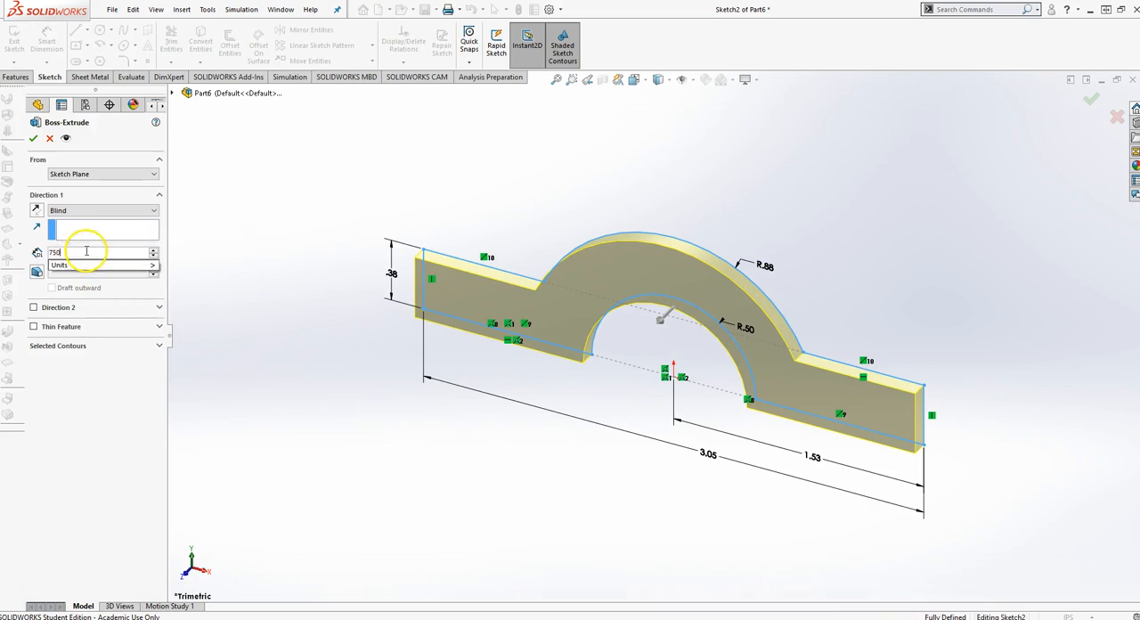
key("Return")
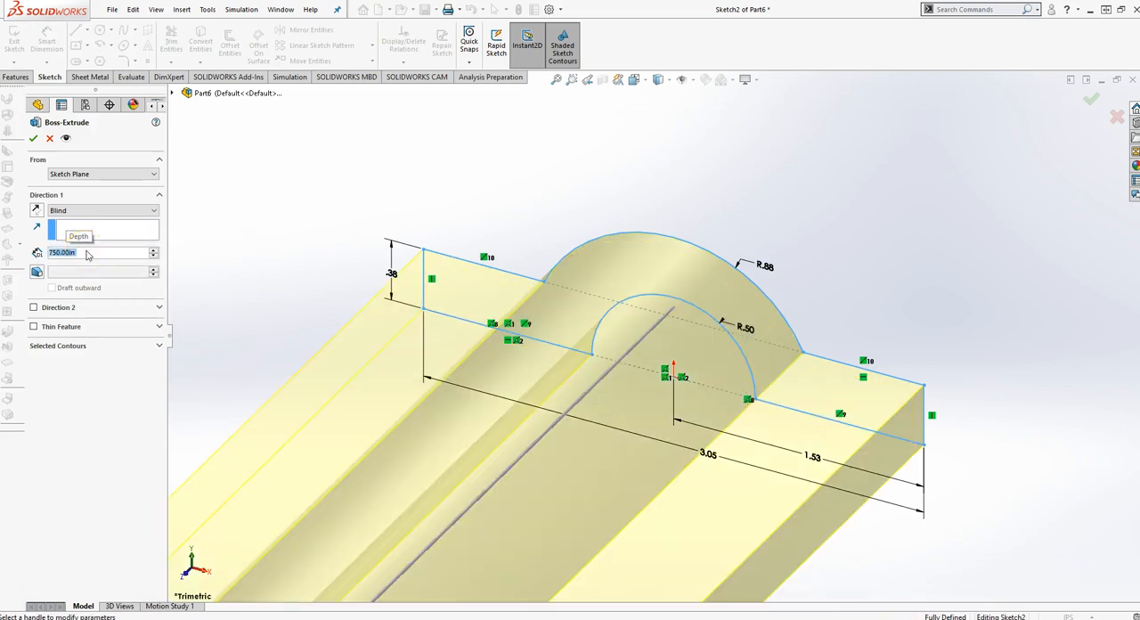
type(".750")
key("Return")
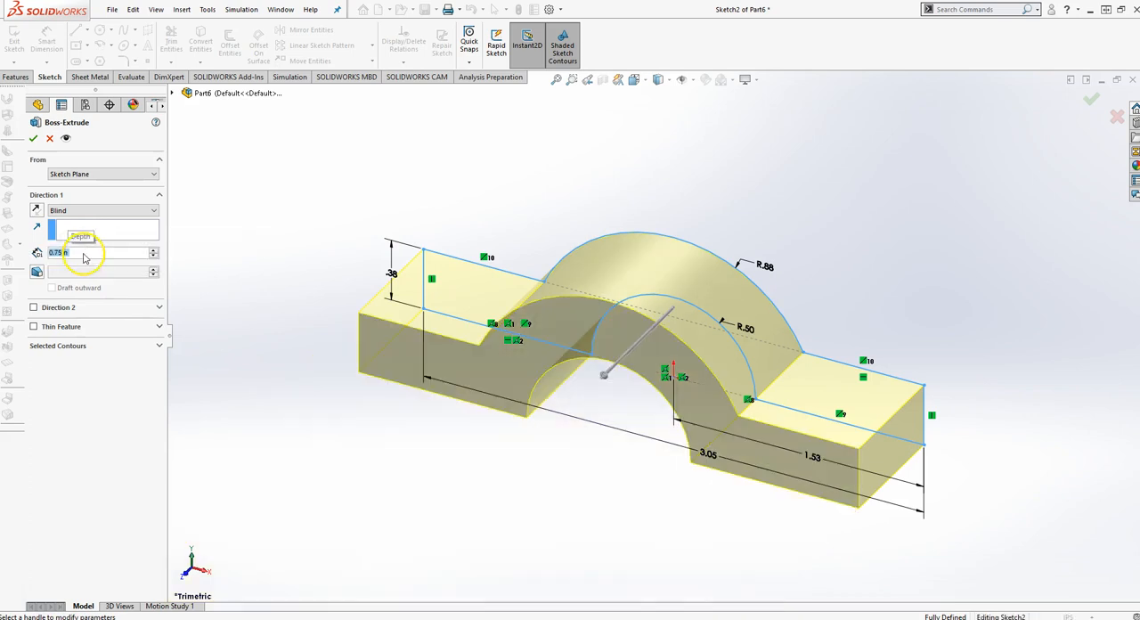
key("Return")
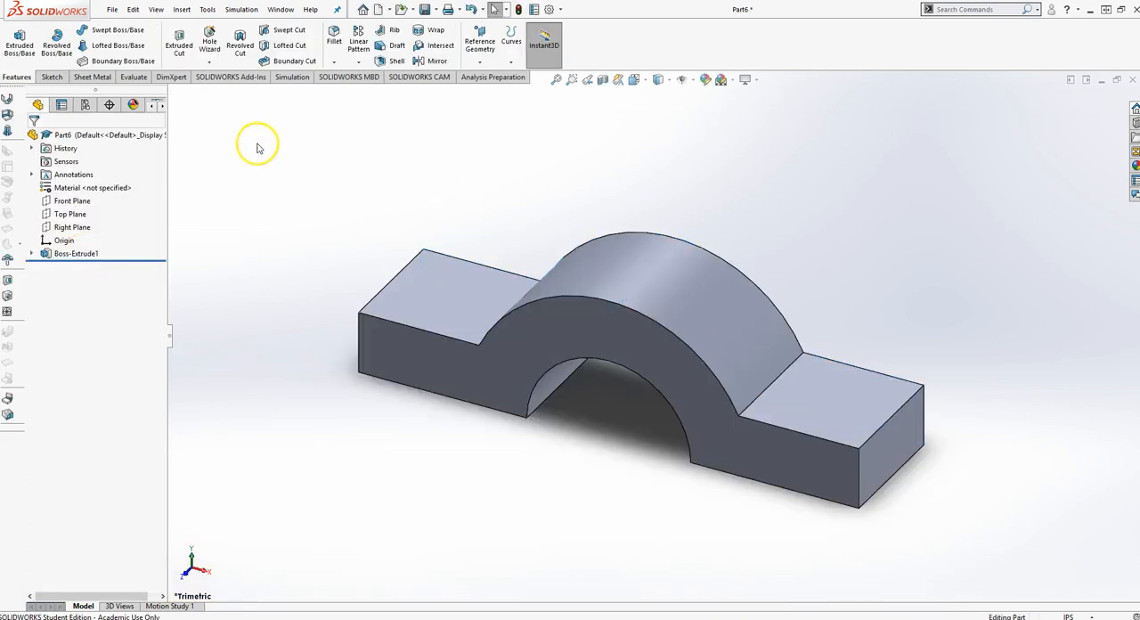
- Round the right flange's end with a full round fillet, using the front face, the end face as center, and the back face
left_click(335, 60)
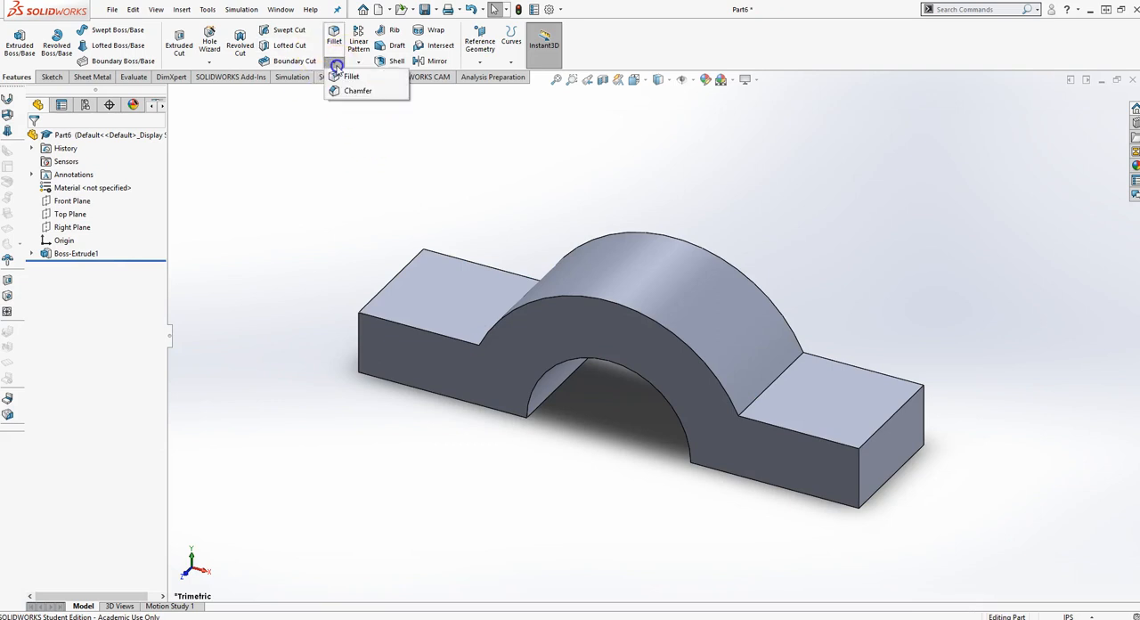
left_click(337, 40)
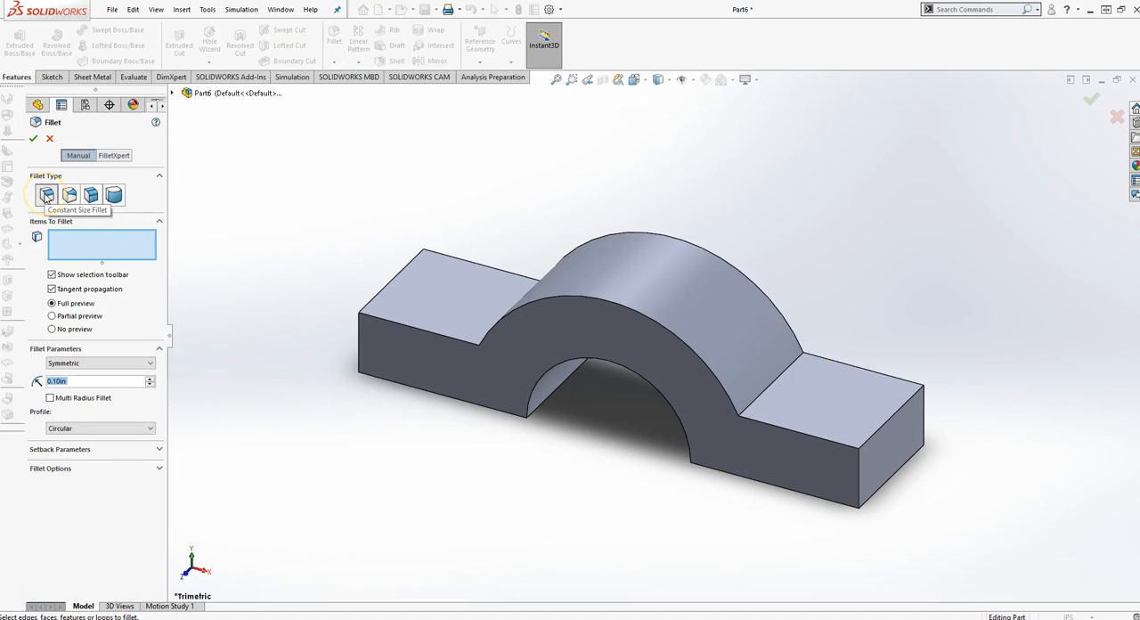
left_click(83, 366)
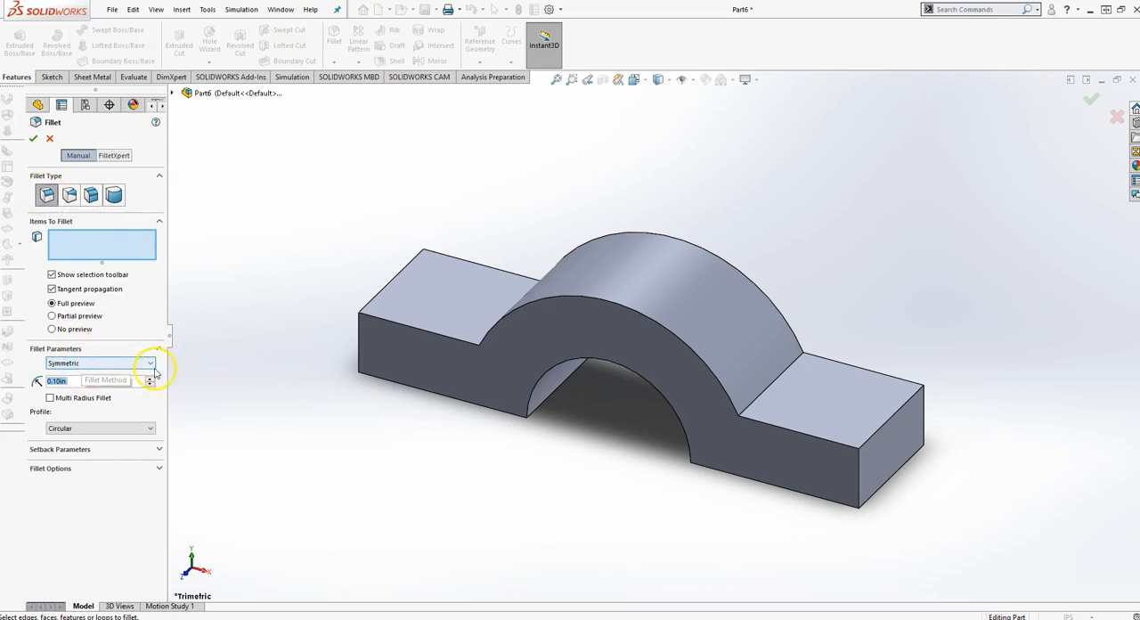
left_click(114, 196)
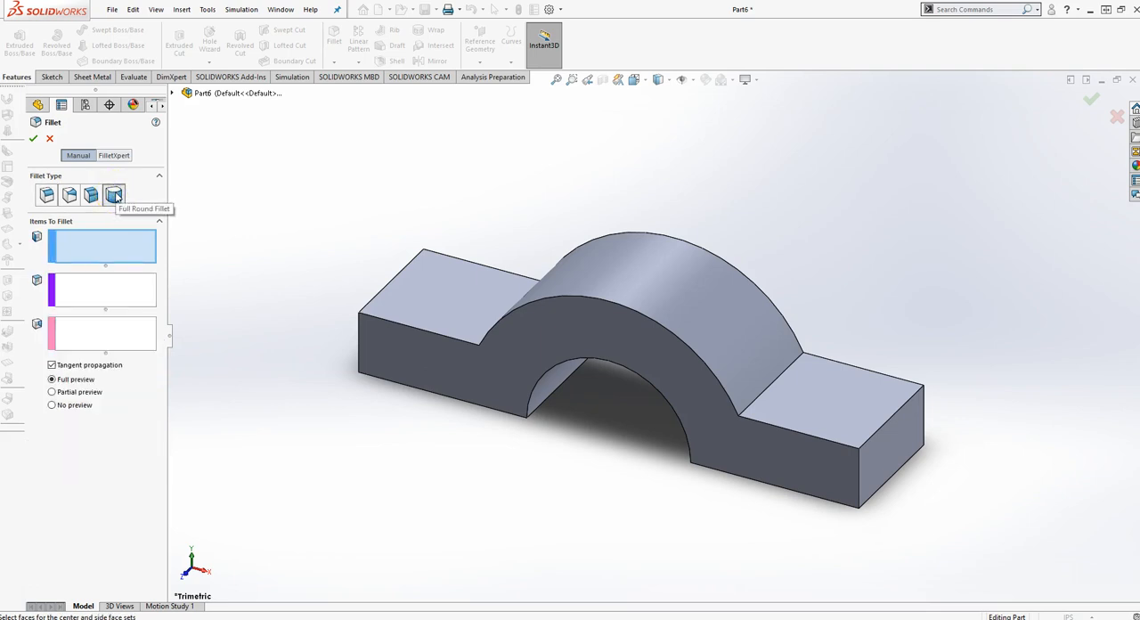
left_click(798, 467)
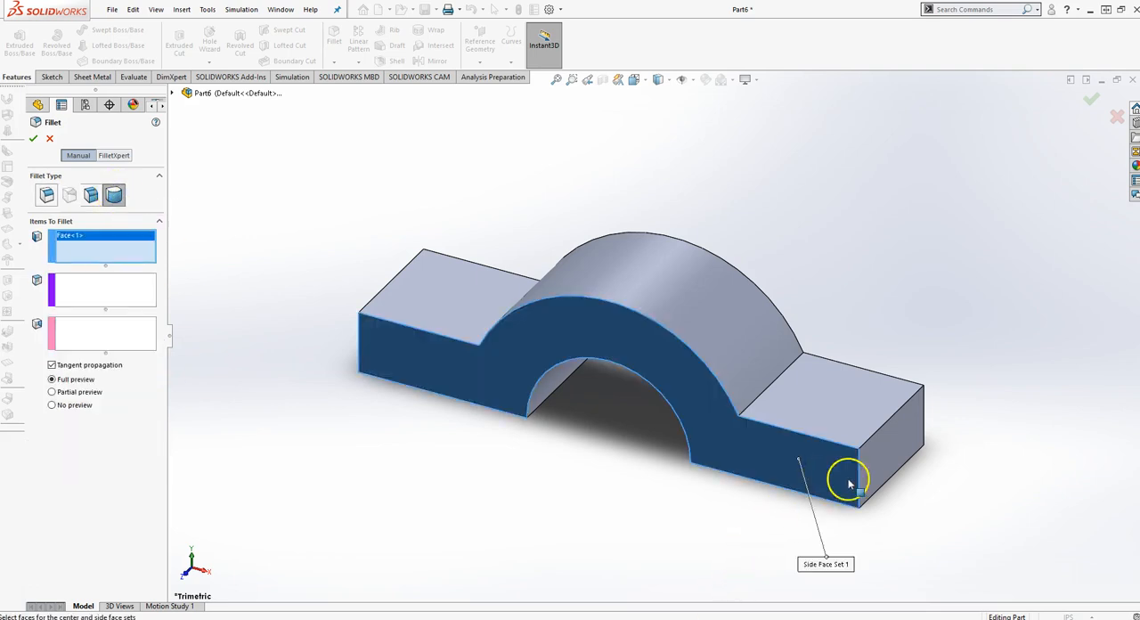
left_click(86, 292)
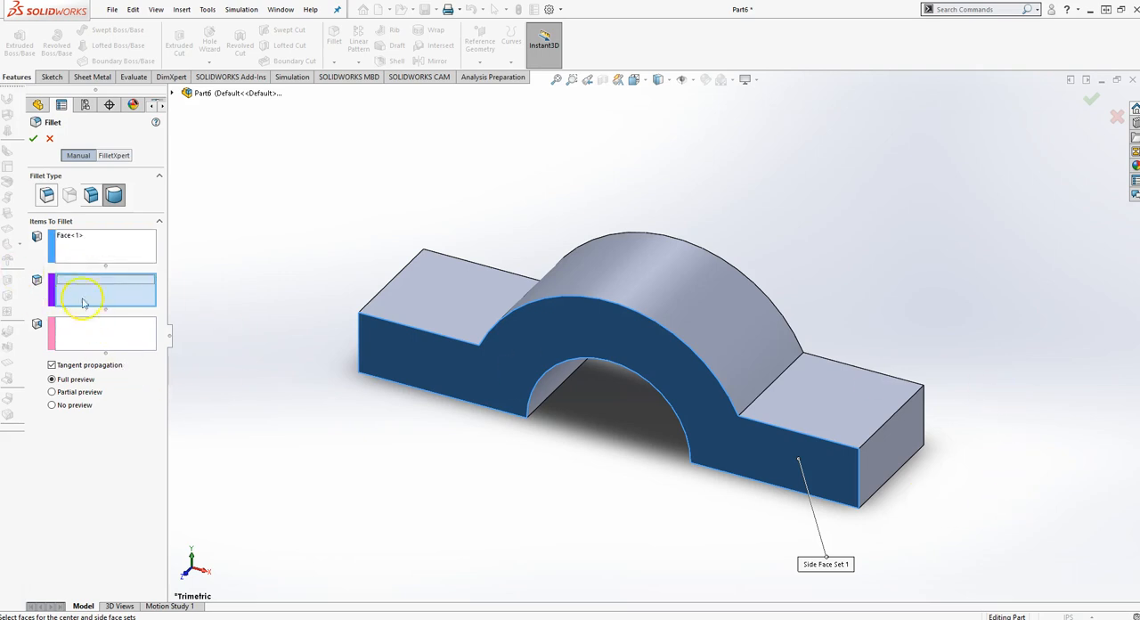
middle_click_drag(856, 296, 853, 318)
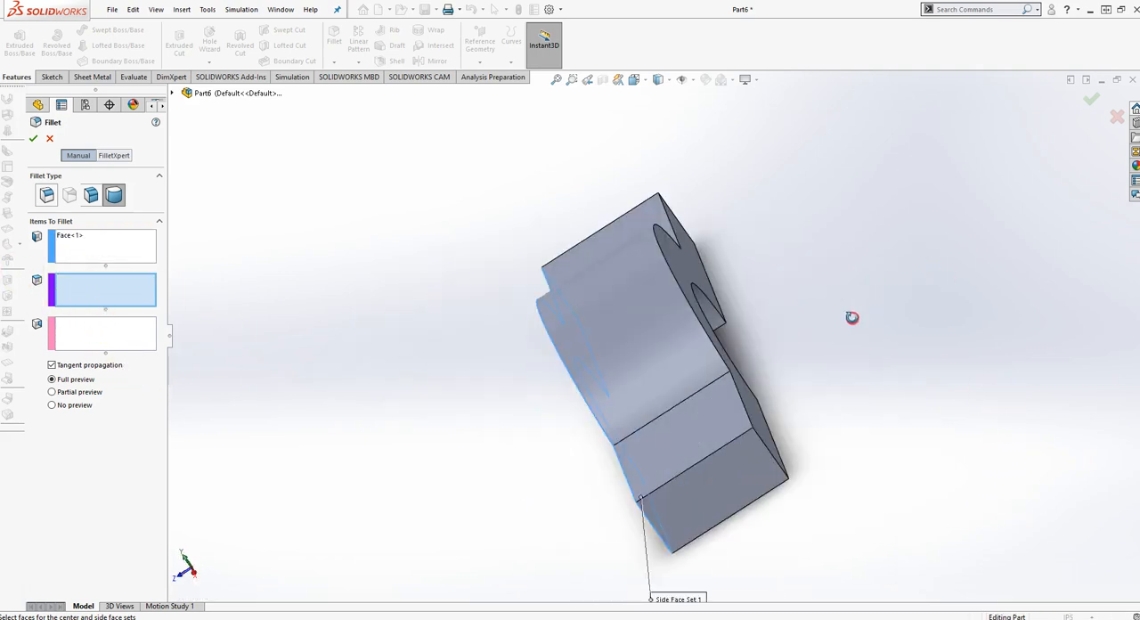
left_click(748, 511)
left_click(103, 331)
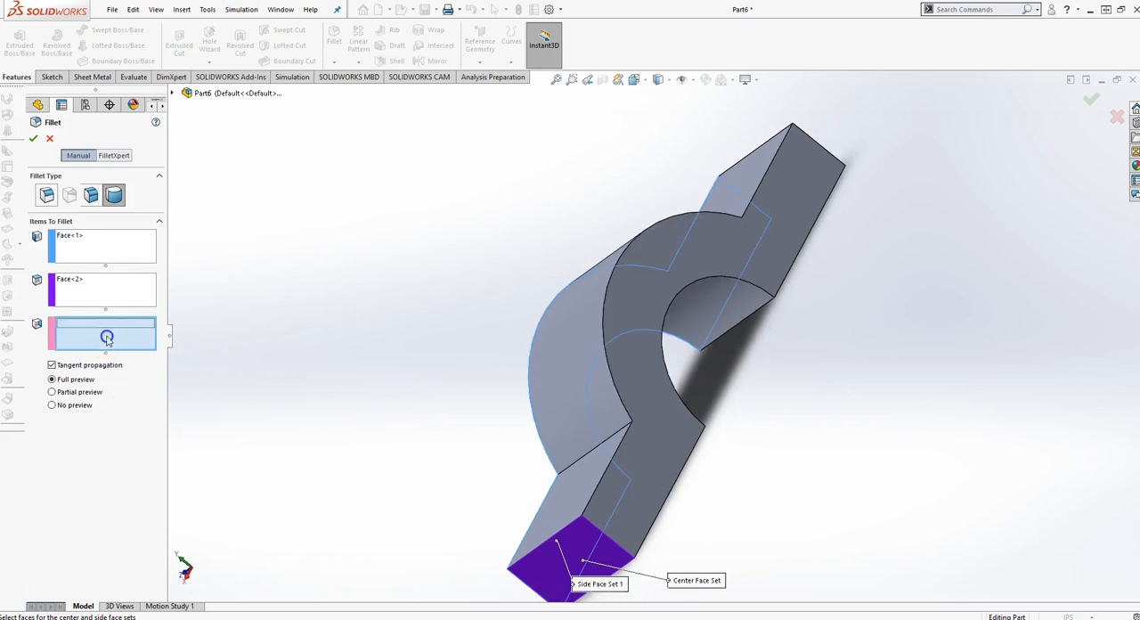
left_click(649, 484)
middle_click_drag(425, 433, 708, 569)
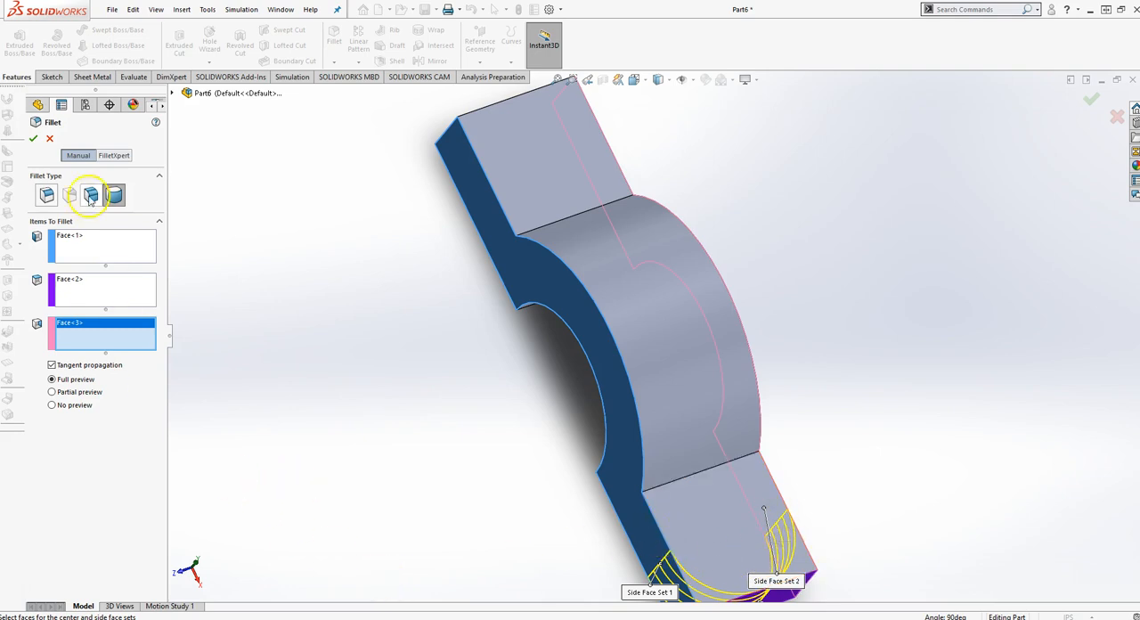
left_click(33, 139)
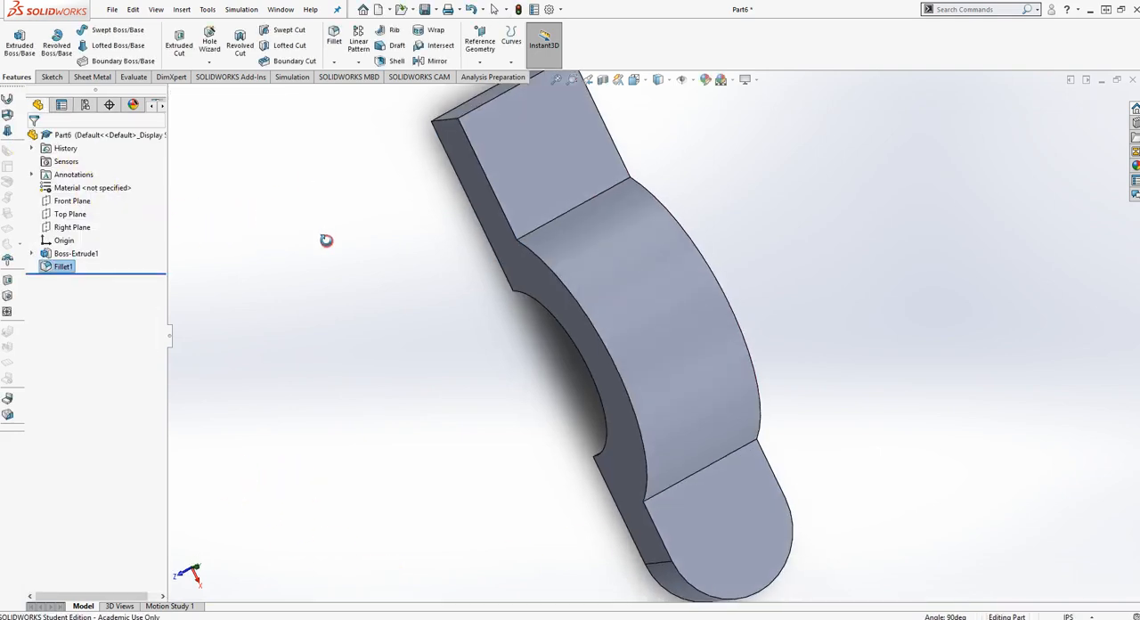
- Round the left flange's end with a full round fillet across its two side faces and end face, and return to the isometric view
left_click(334, 40)
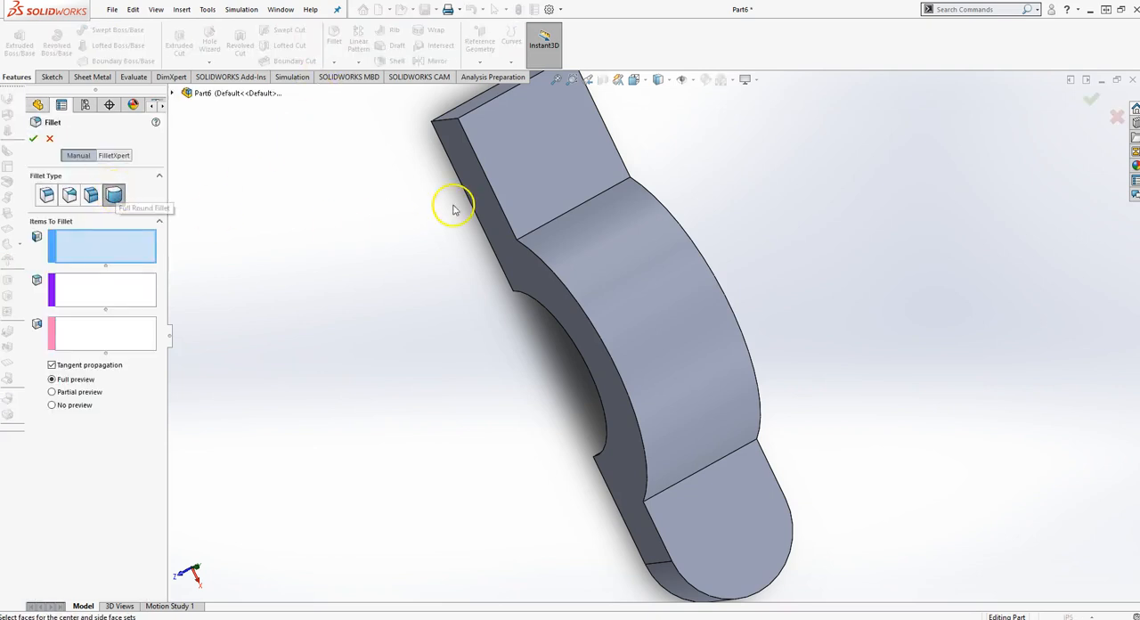
left_click(473, 178)
left_click(128, 282)
middle_click_drag(294, 233, 397, 265)
left_click(489, 145)
left_click(116, 333)
middle_click_drag(283, 269, 260, 304)
left_click(485, 166)
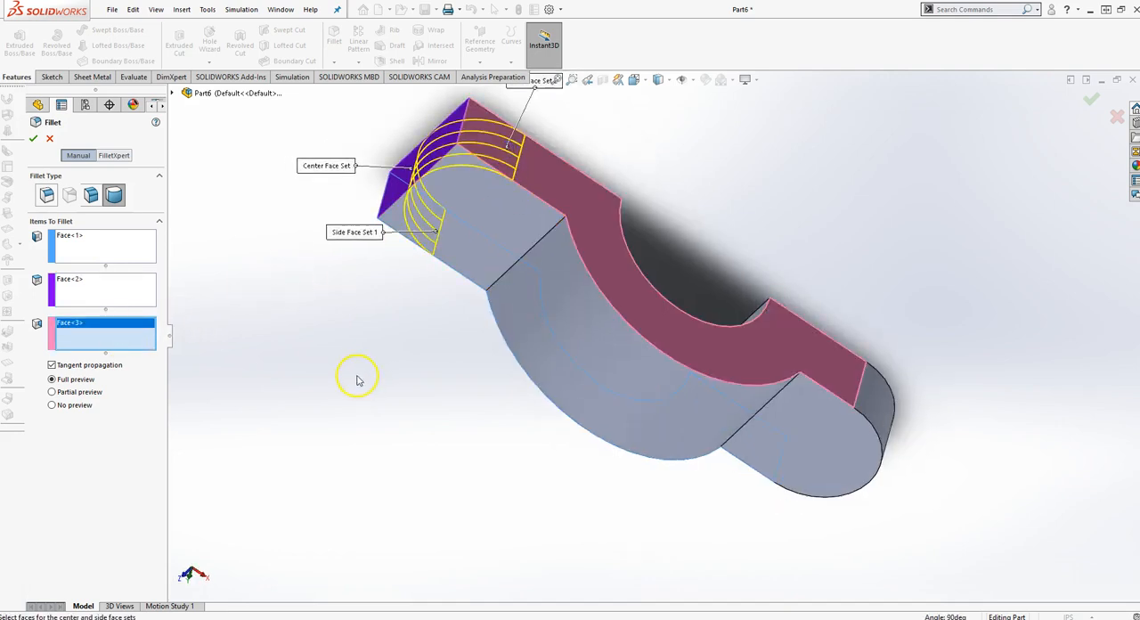
middle_click_drag(358, 381, 333, 332)
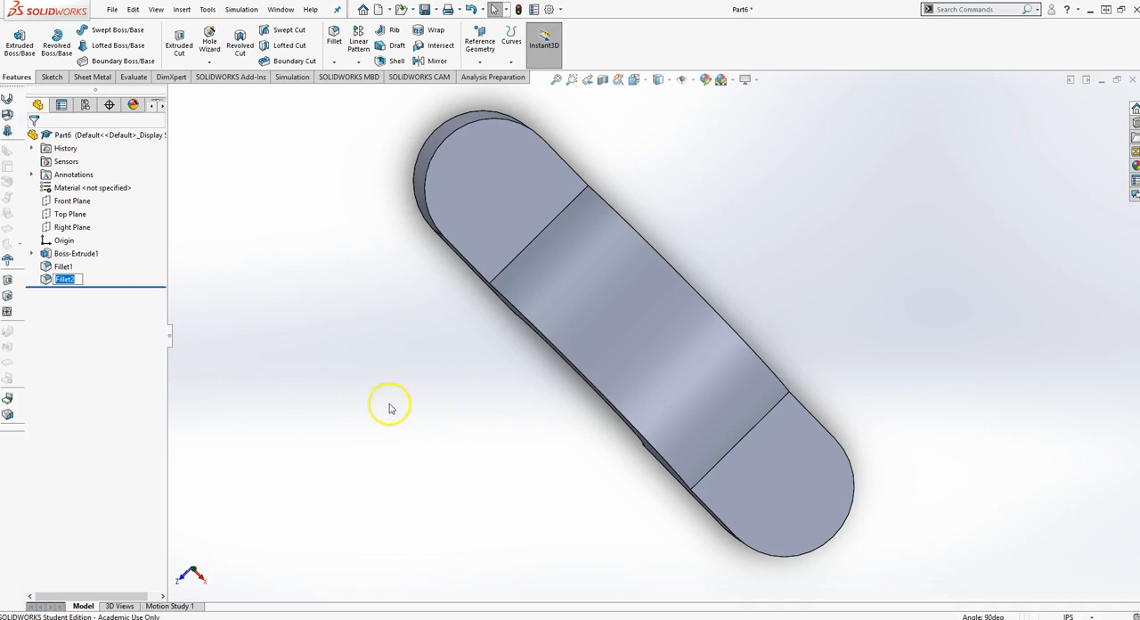
middle_click_drag(382, 408, 398, 289)
key("ctrl+7")
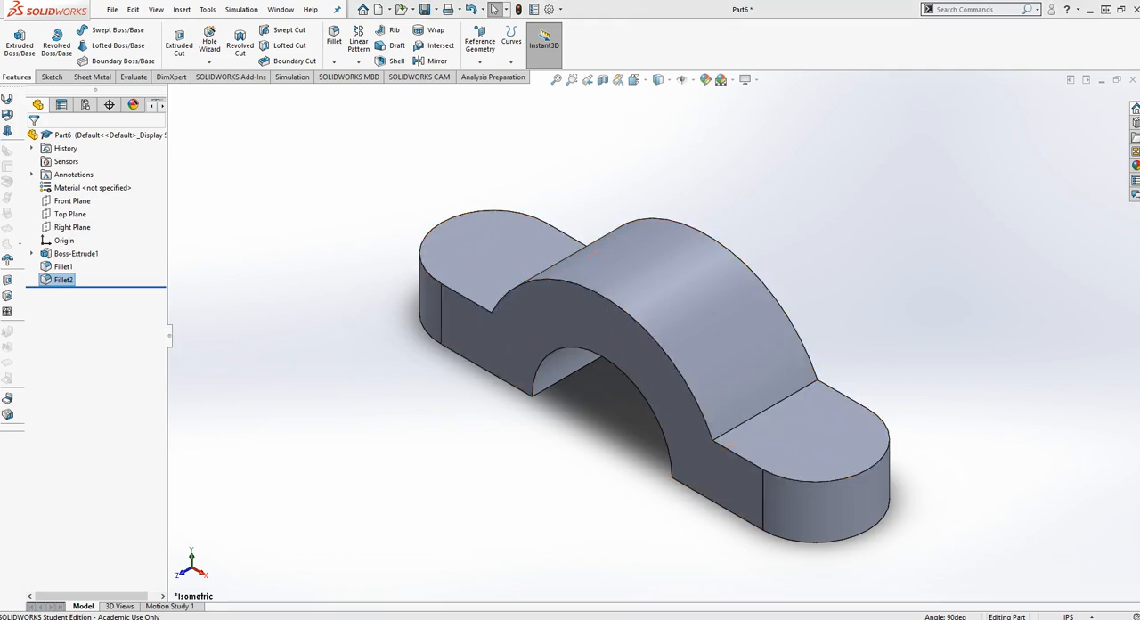
- Check the hole callout in the reference drawing, and define a counterbore hole with the ANSI Inch standard and Binding Head Screw type
key("alt+Tab")
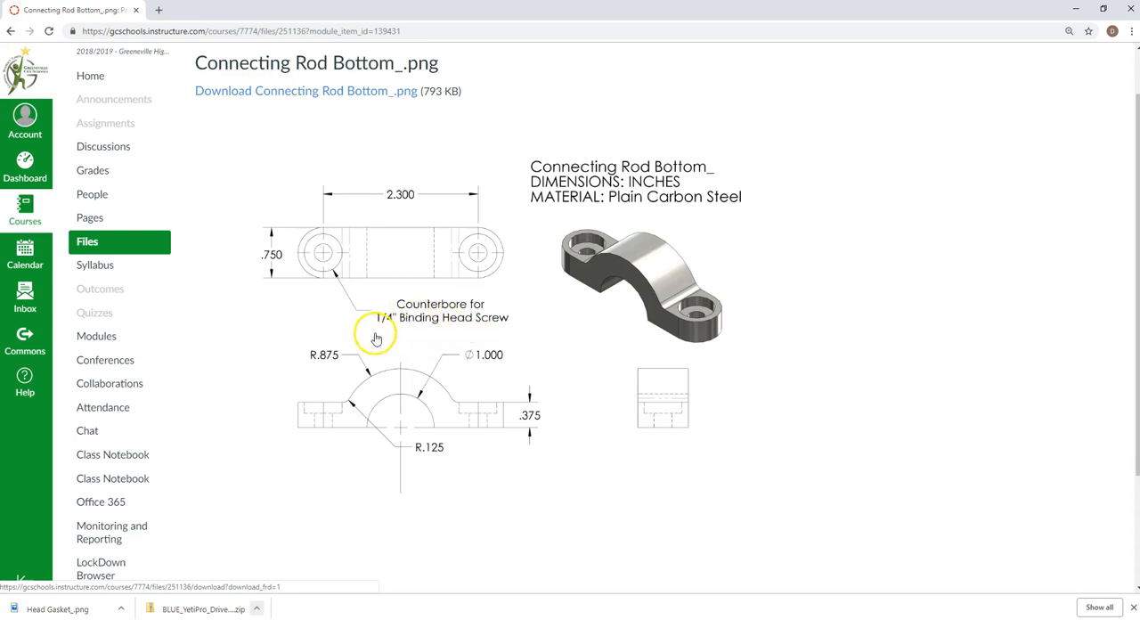
left_click_drag(325, 9, 1139, 36)
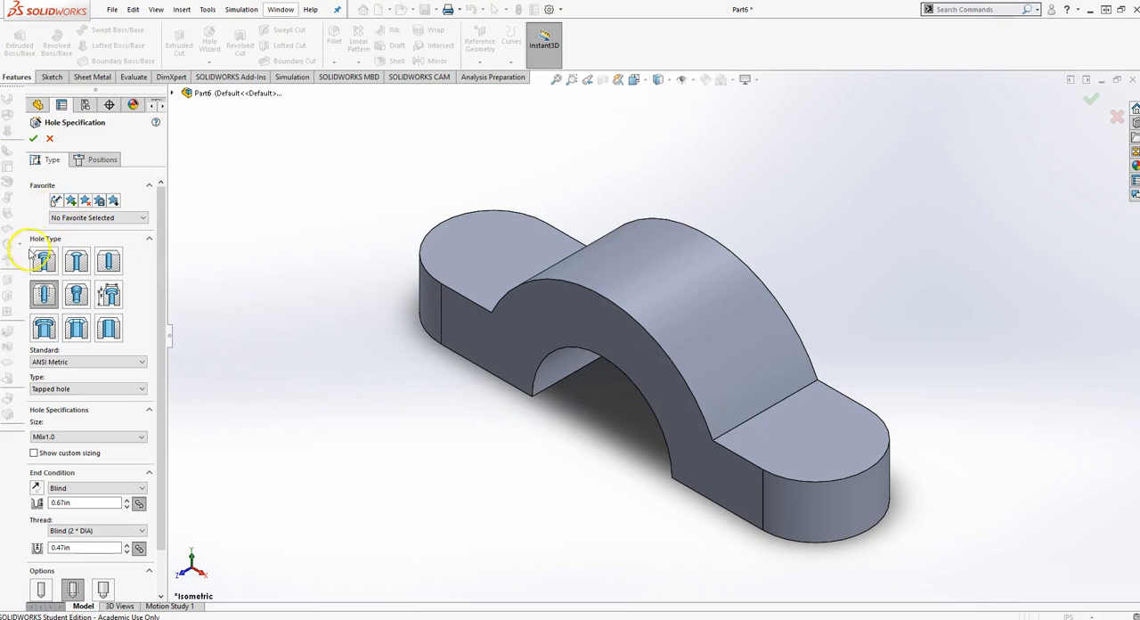
left_click(43, 262)
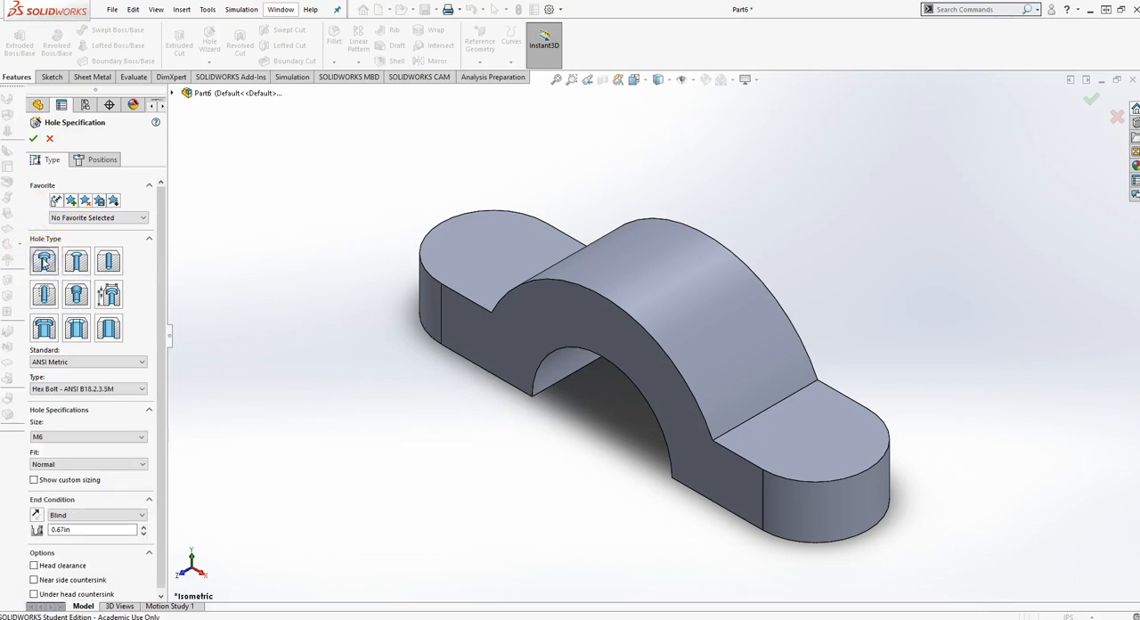
left_click(59, 362)
scroll(67, 377, "up", 1)
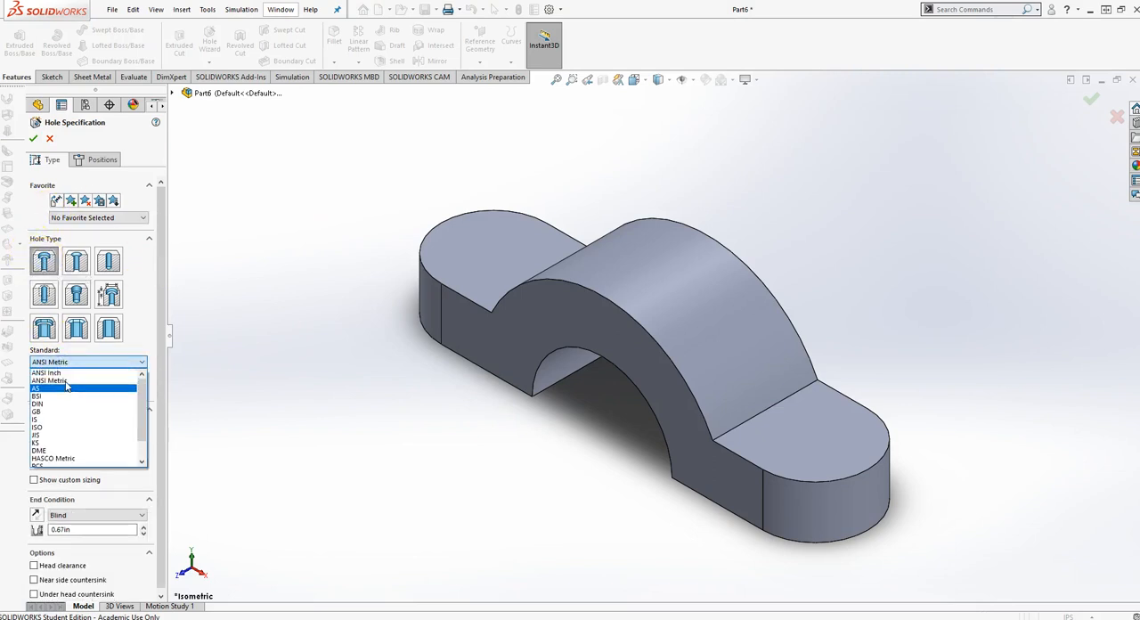
left_click(59, 373)
left_click(76, 390)
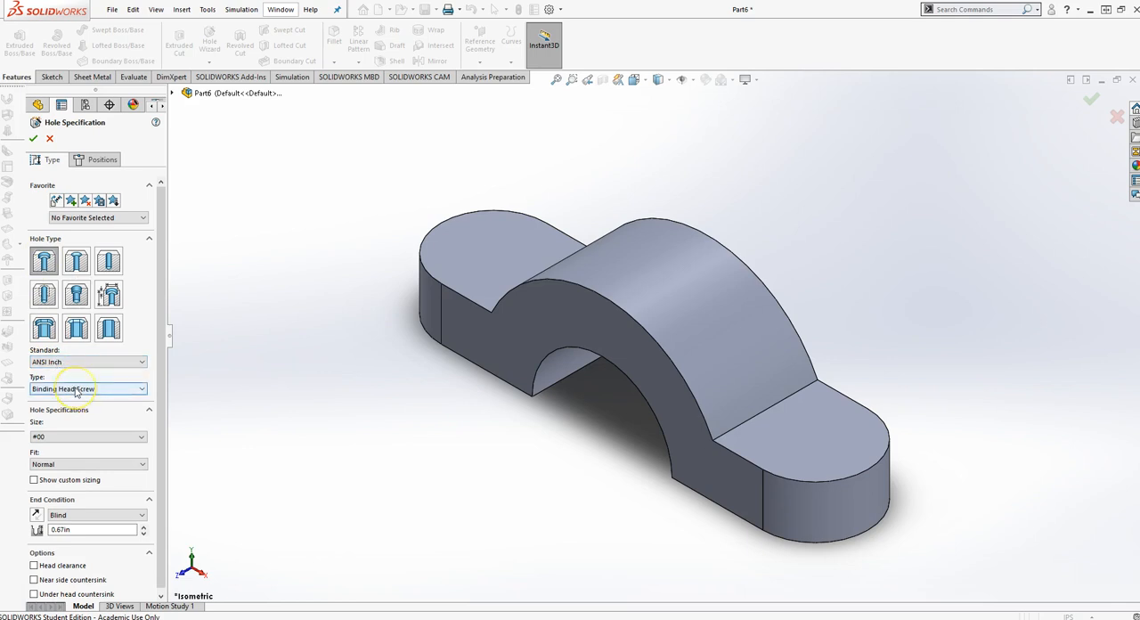
- Set the counterbore hole's size to 1/4 and its end condition to Through All
left_click(64, 437)
left_click(64, 437)
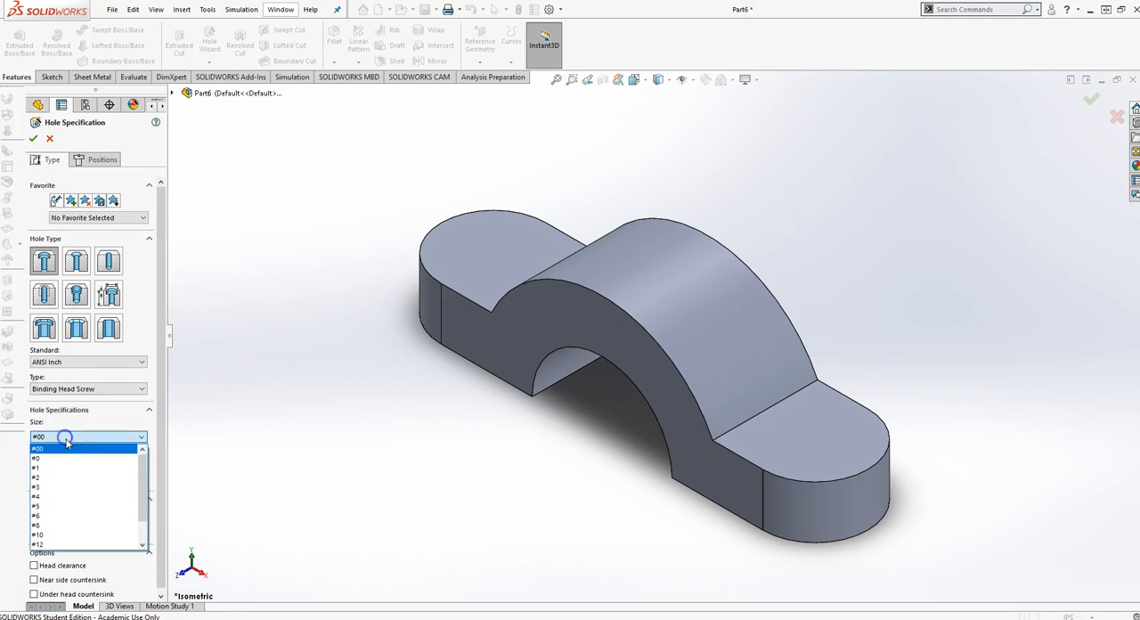
left_click(76, 526)
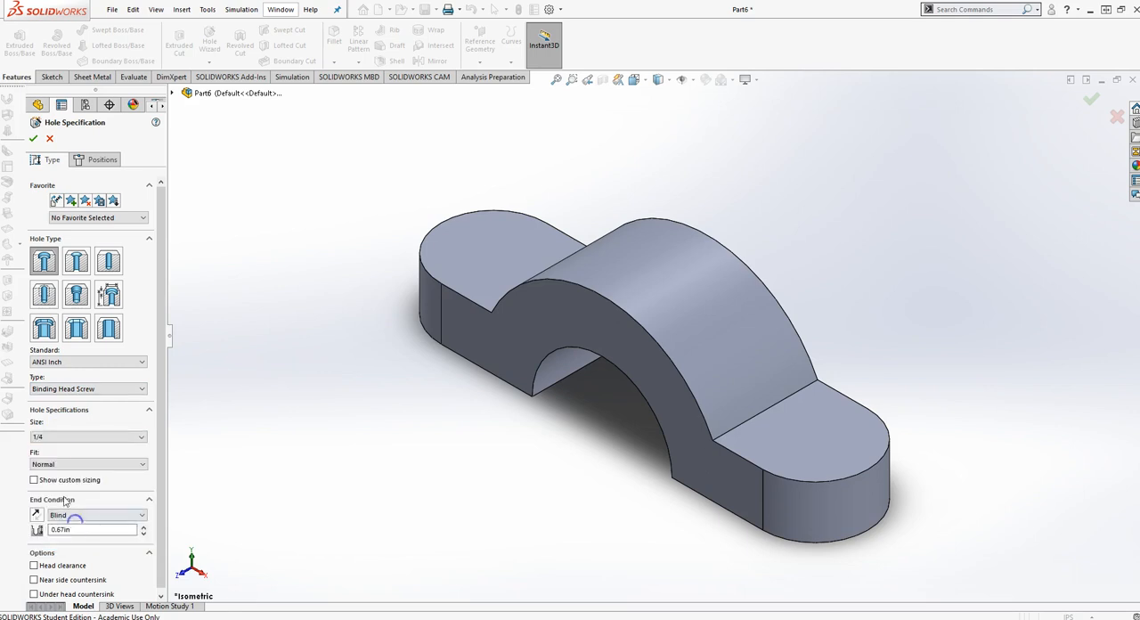
scroll(133, 491, "down", 1)
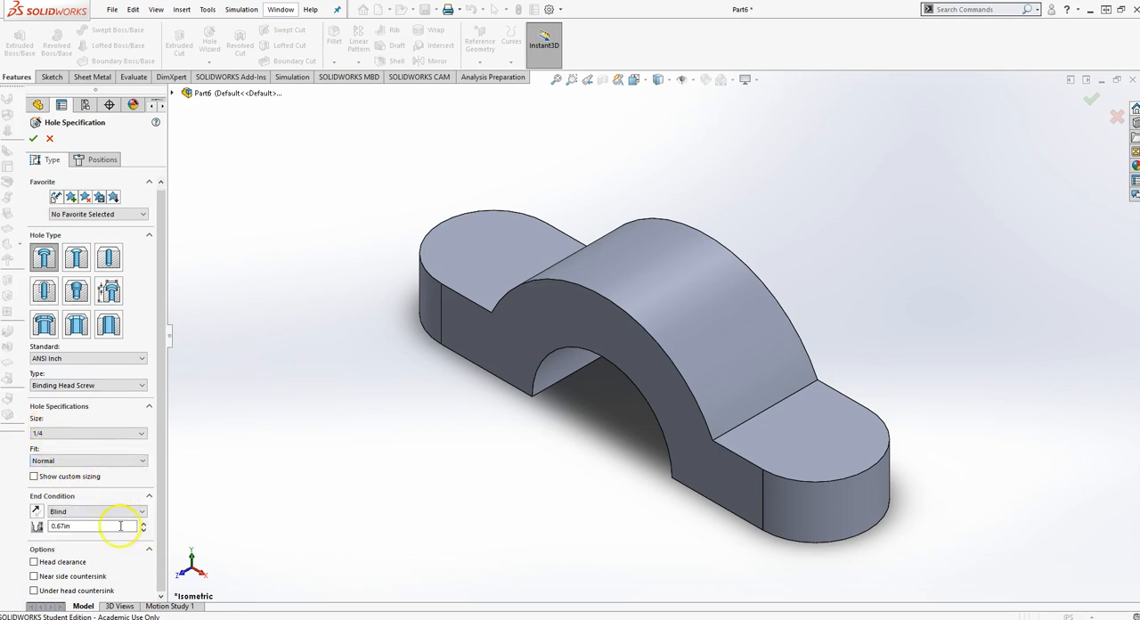
left_click(141, 511)
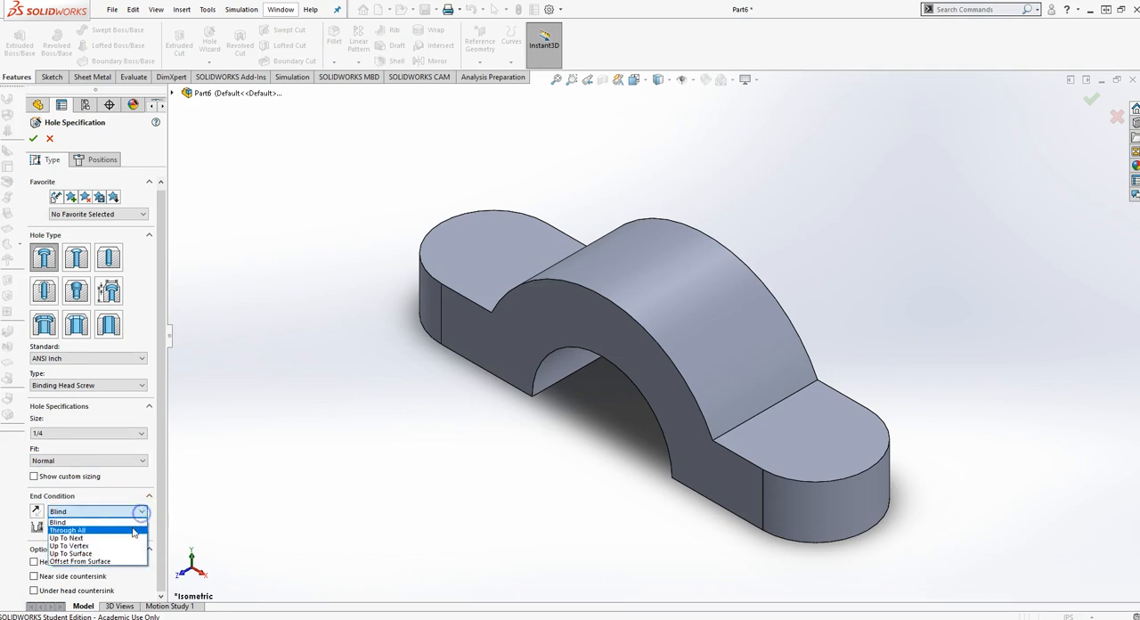
left_click(134, 530)
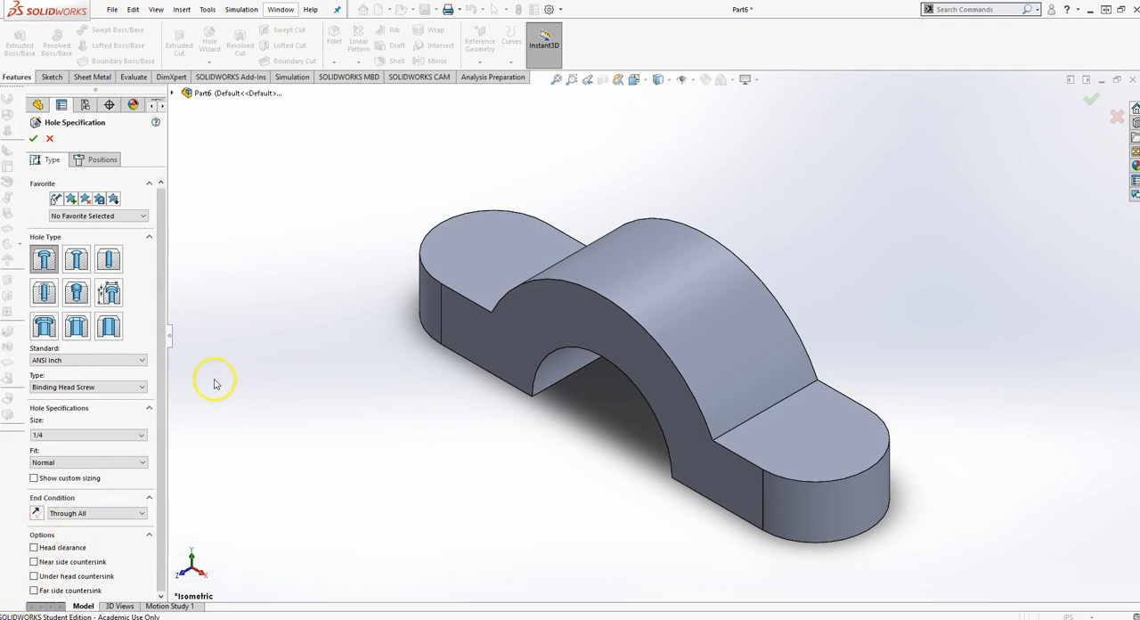
- Place the counterbore holes on the flanges' top faces at the centers of both rounded ends, and finish the holes
left_click(96, 161)
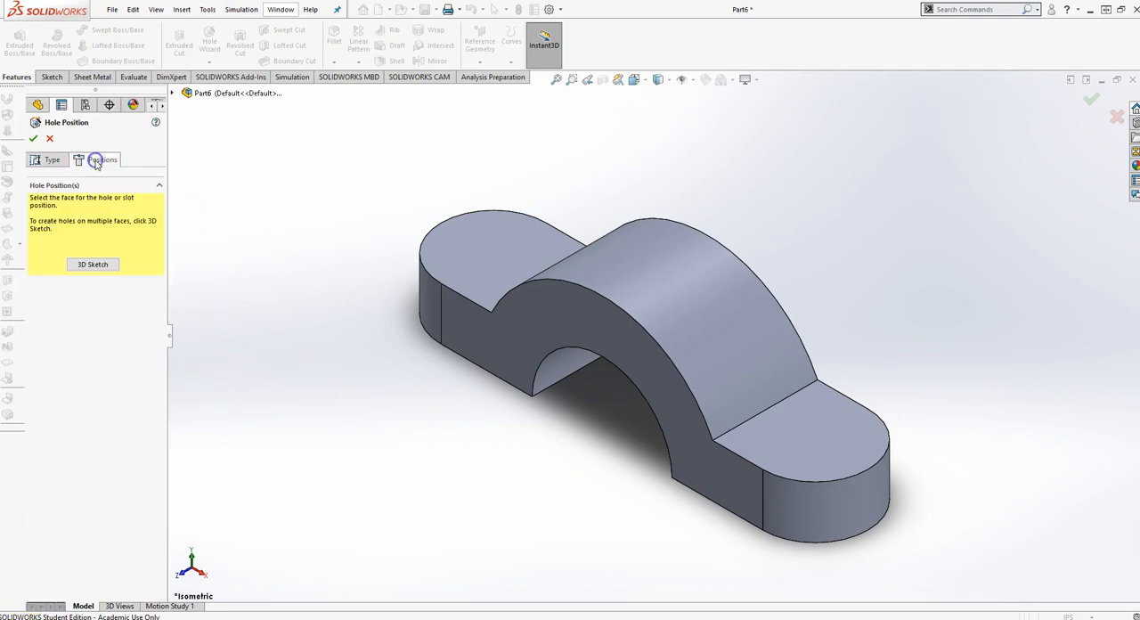
left_click(499, 249)
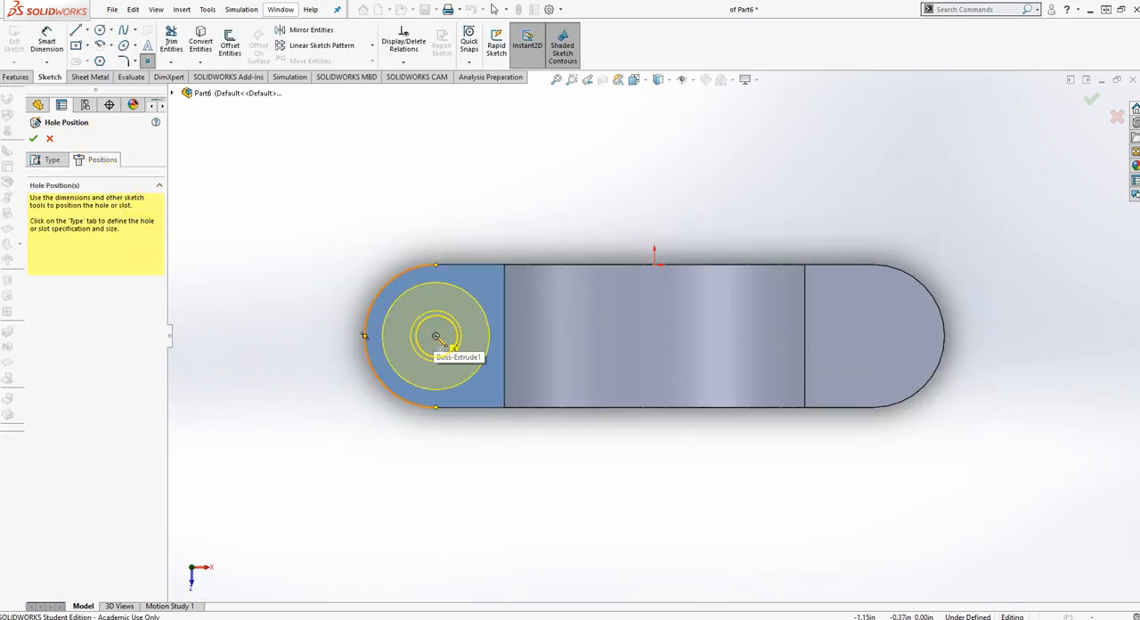
left_click(435, 336)
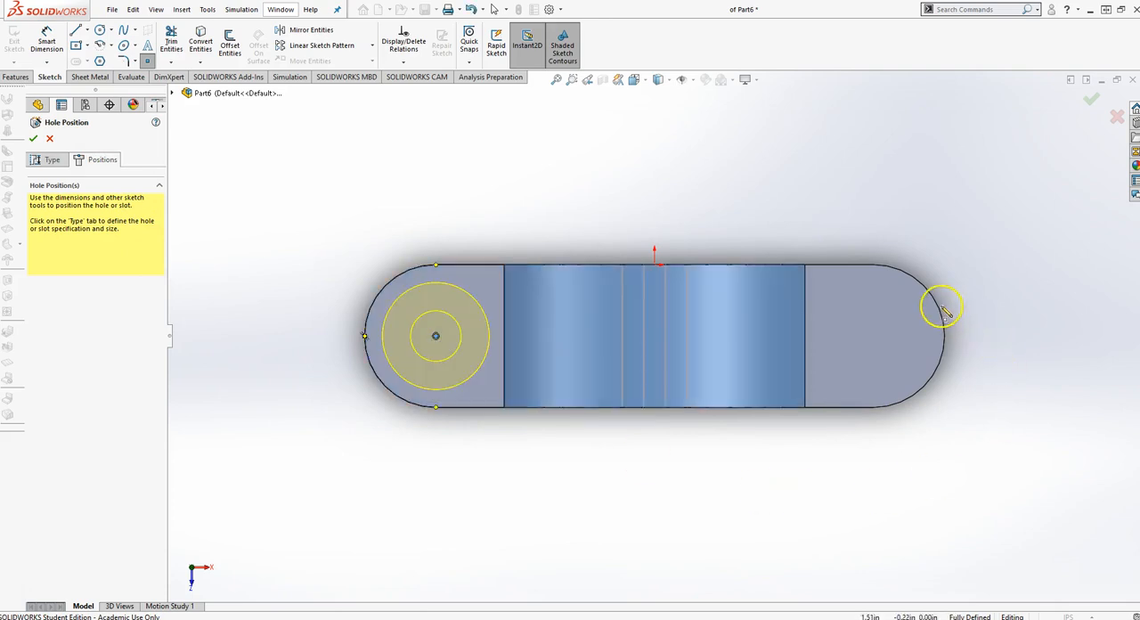
left_click(873, 336)
left_click(1090, 103)
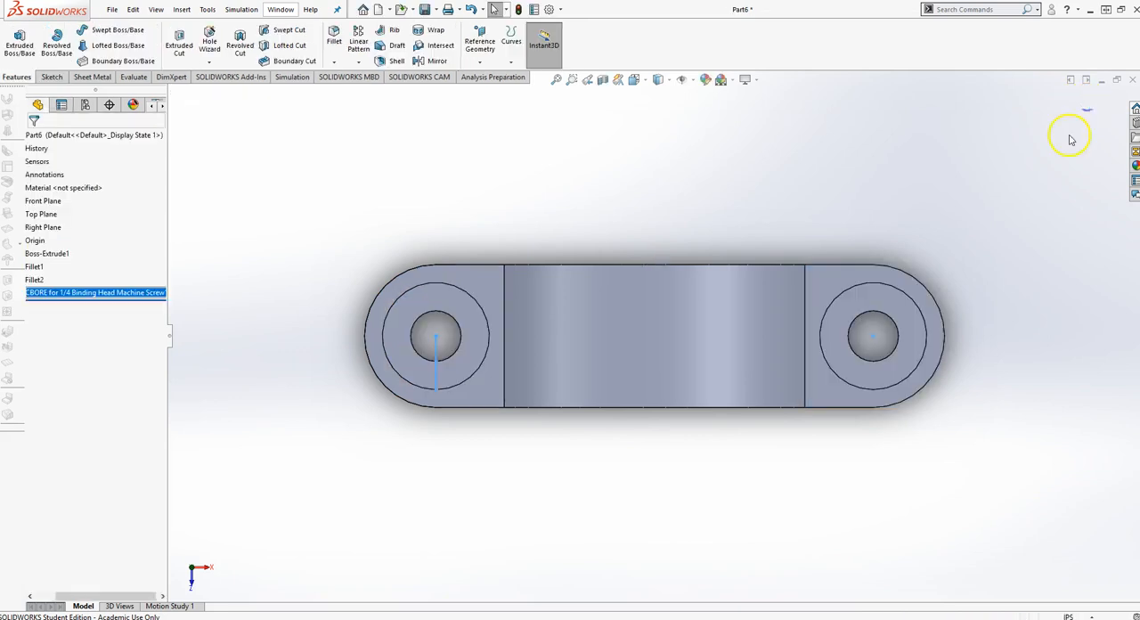
- Fillet the two edges where the arch meets the flanges' top faces with a 0.125 in radius, and return to the isometric view
left_click(482, 216)
mouse_move(711, 550)
middle_mouse_down()
mouse_move(631, 543)
mouse_move(705, 570)
middle_mouse_up()
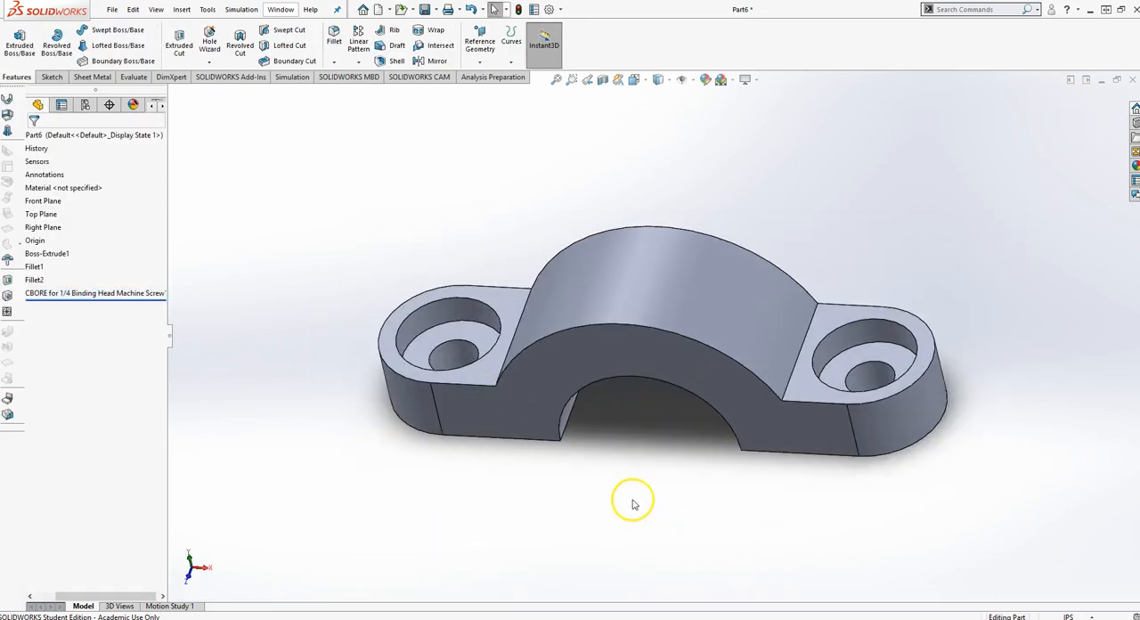
middle_click_drag(632, 504, 459, 419)
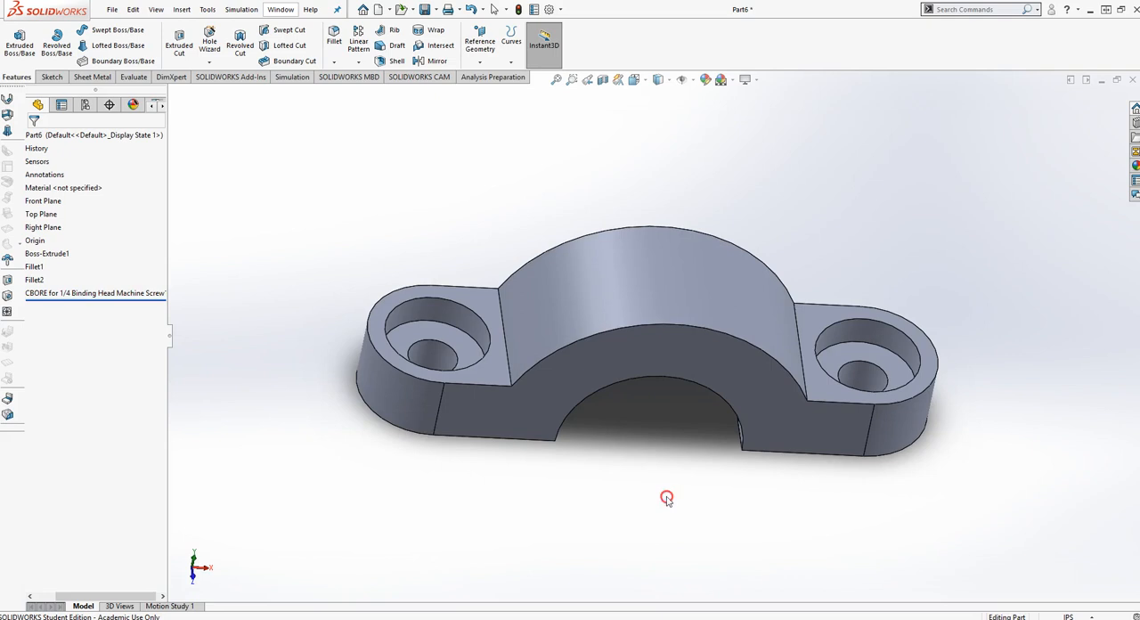
left_click(335, 38)
left_click(45, 196)
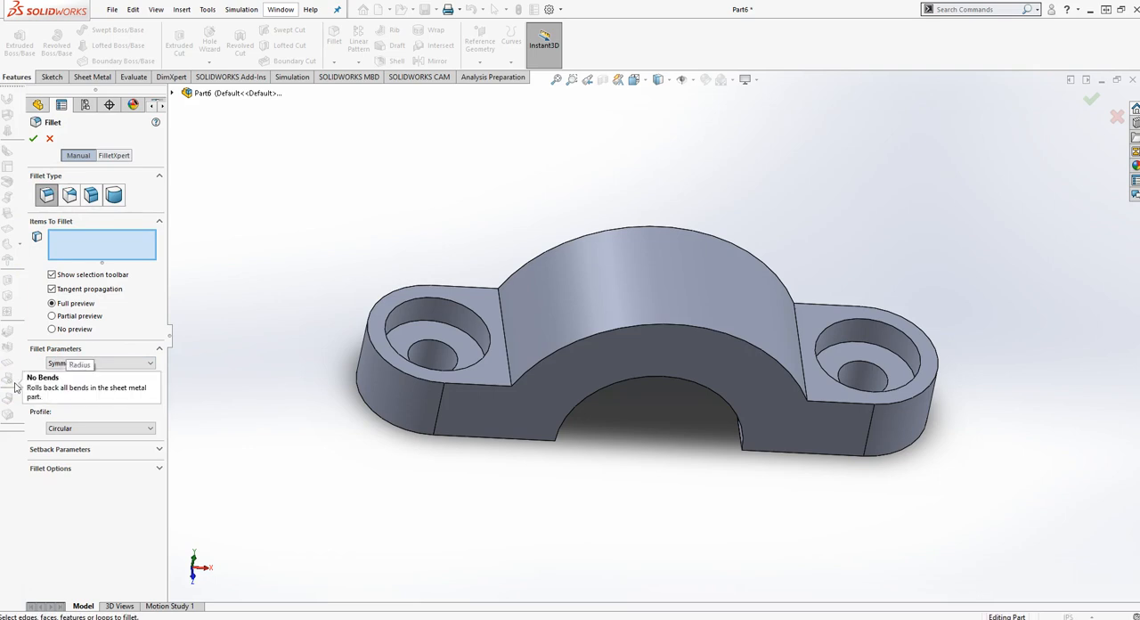
left_click(505, 354)
left_click(806, 375)
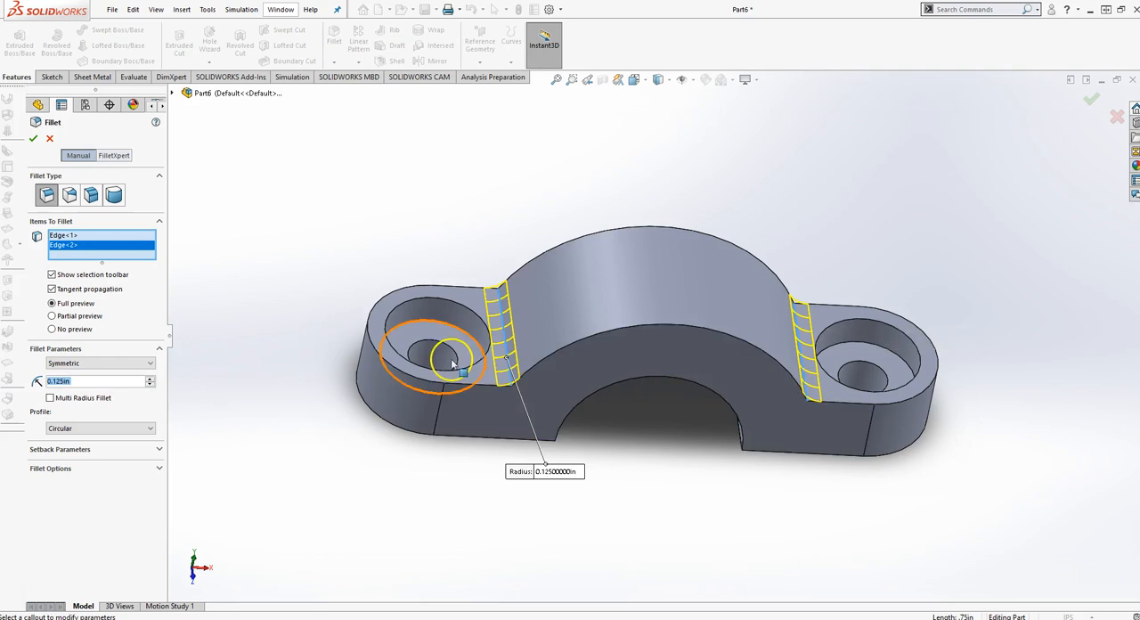
left_click(33, 141)
middle_click_drag(873, 211, 816, 169)
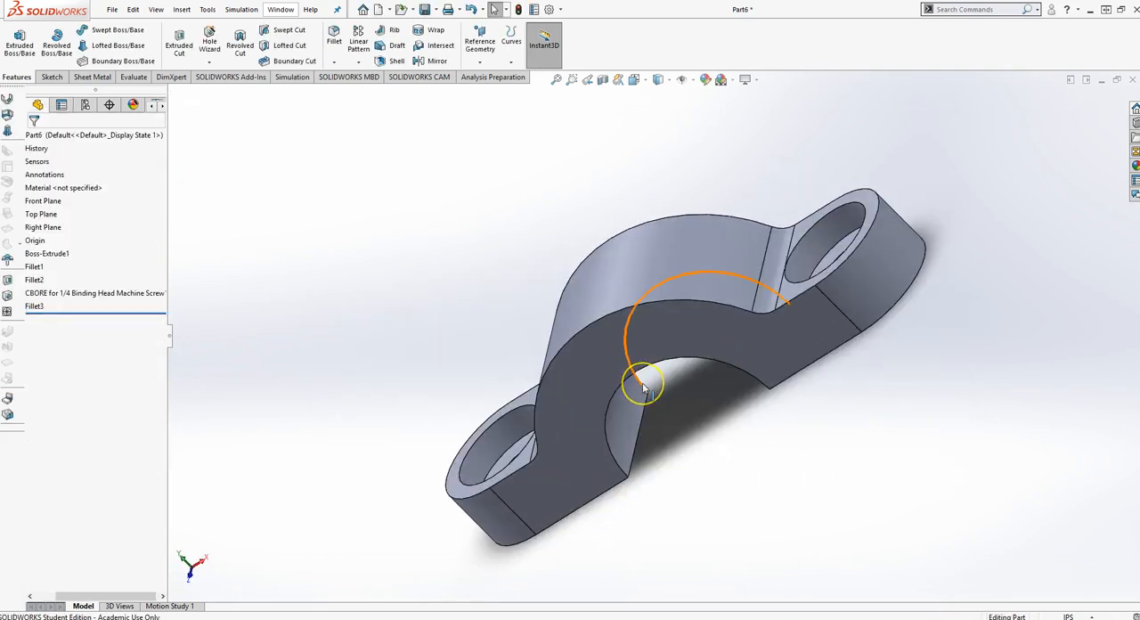
key("ctrl+7")
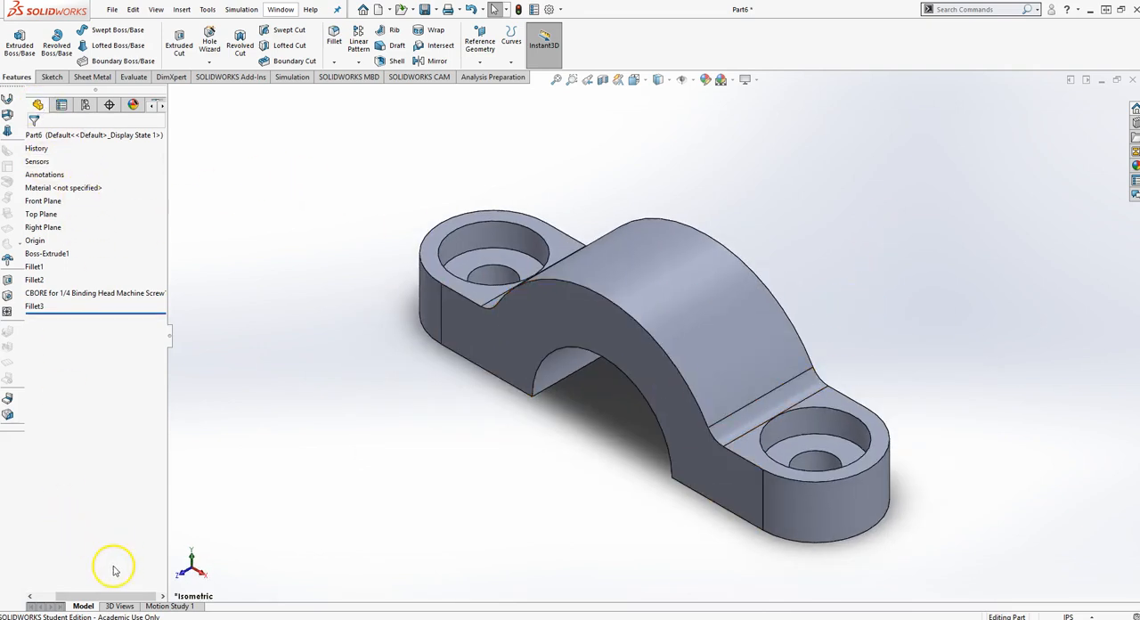
- Assign Plain Carbon Steel from the Steel category as the part's material
left_click_drag(105, 596, 86, 596)
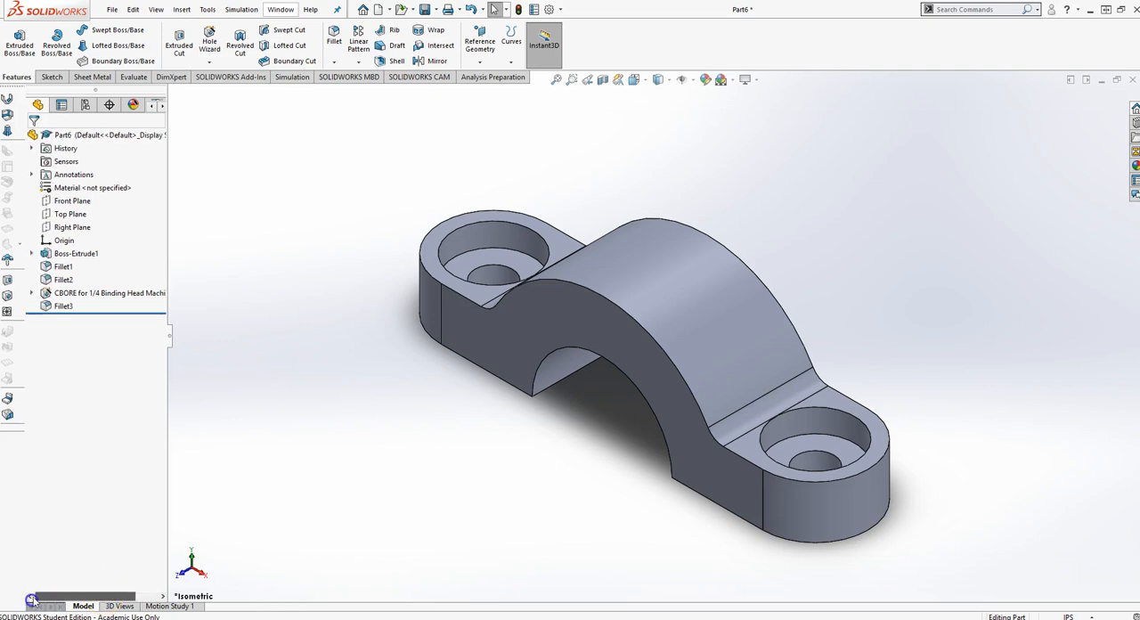
right_click(57, 191)
left_click(98, 199)
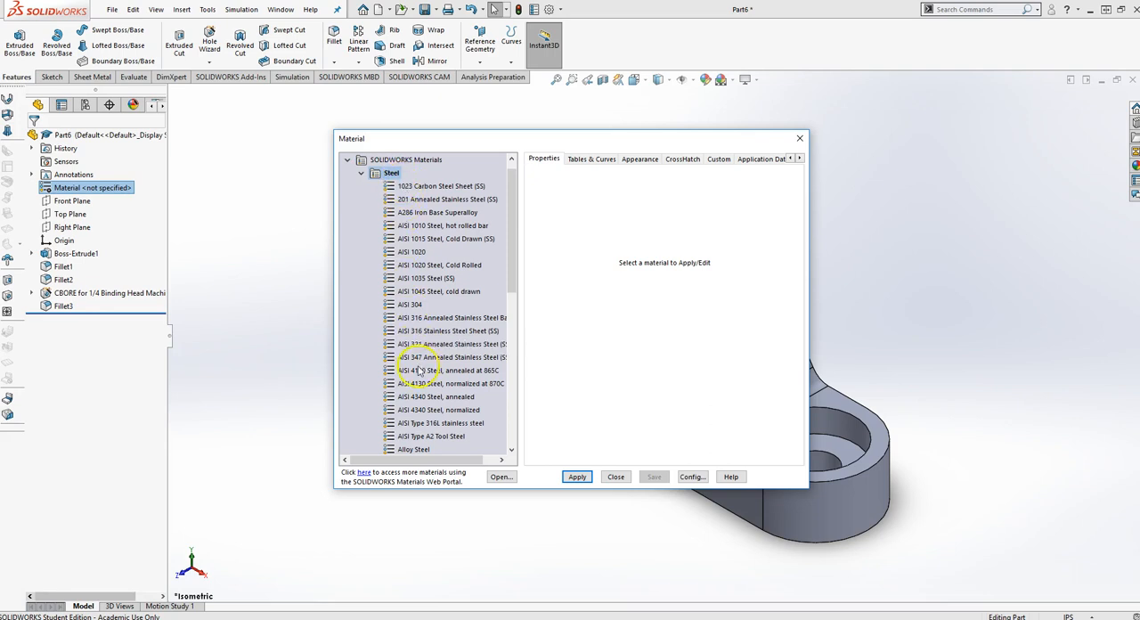
scroll(417, 383, "down", 4)
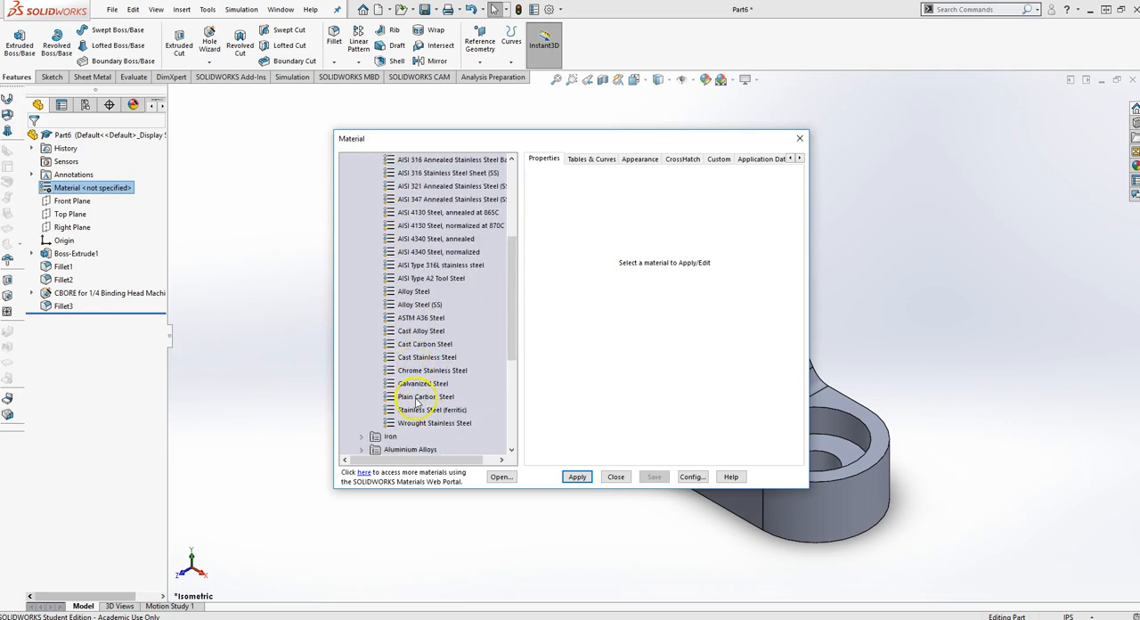
left_click(418, 397)
left_click(577, 477)
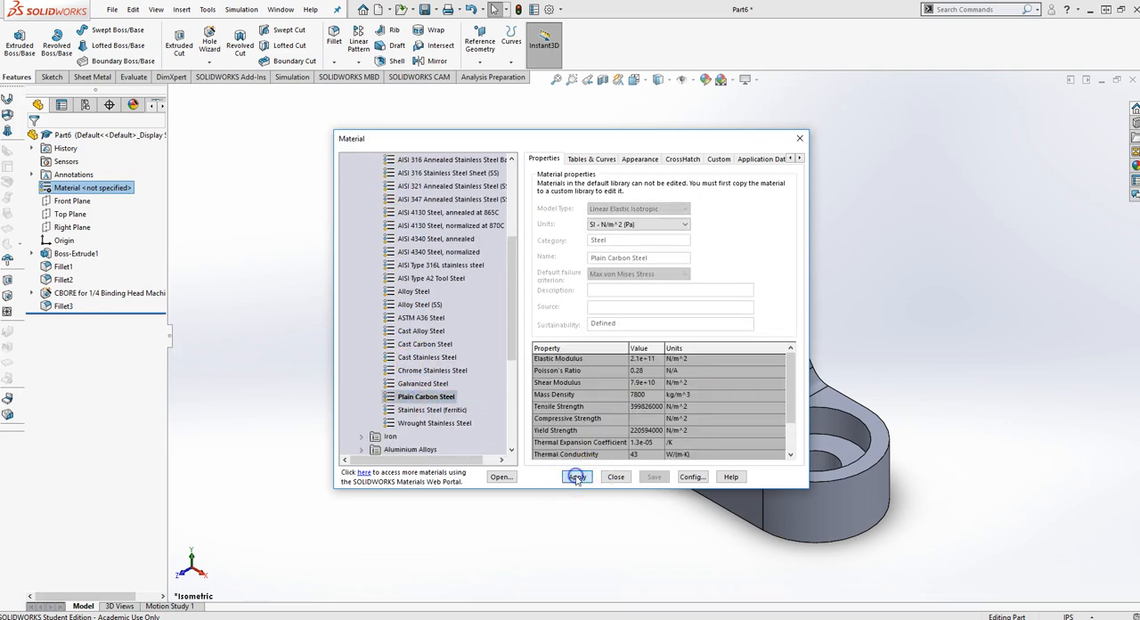
left_click(800, 139)
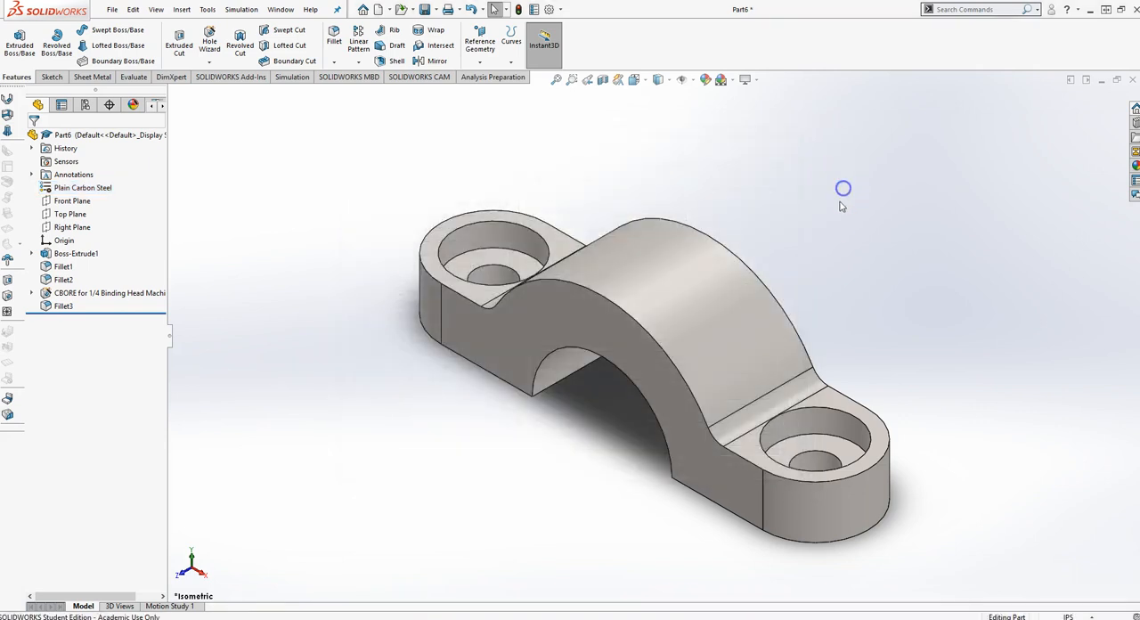